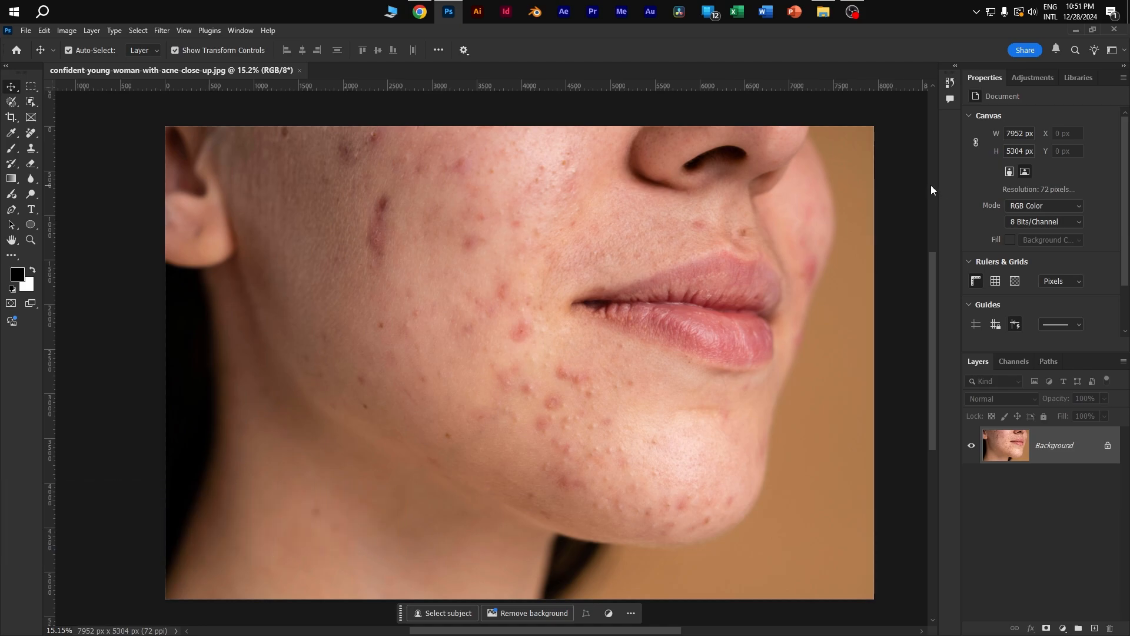
Add a Black & White adjustment layer with Reds at -54 and Yellows at 85 to emphasize the skin blemishes
{"action": "left_click", "coordinate": [1064, 626]}
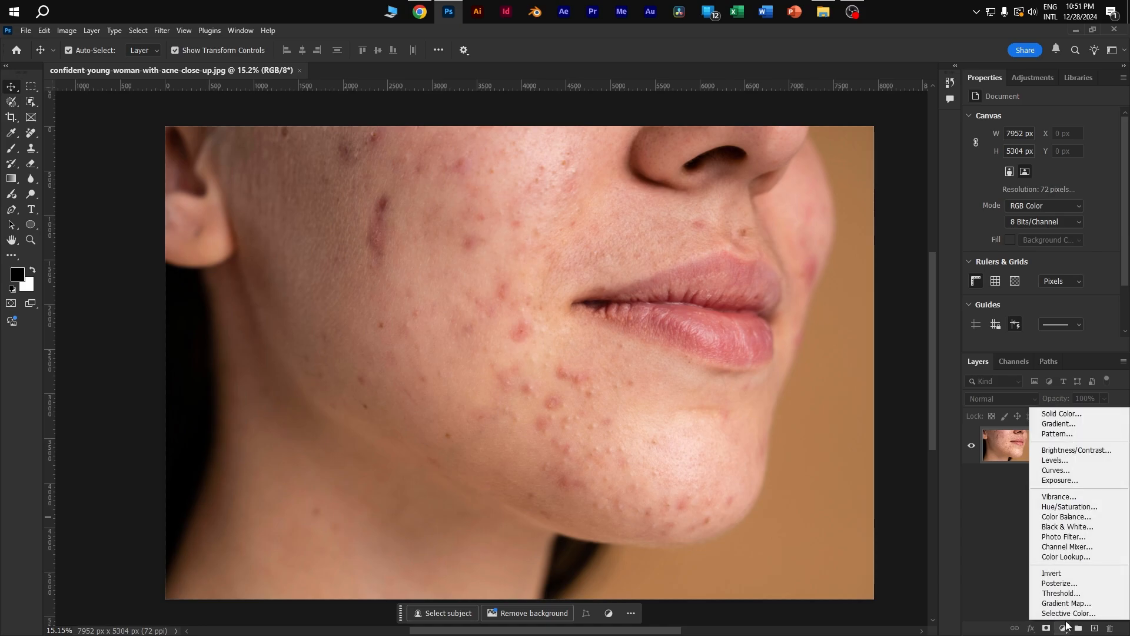
{"action": "left_click", "coordinate": [1069, 527]}
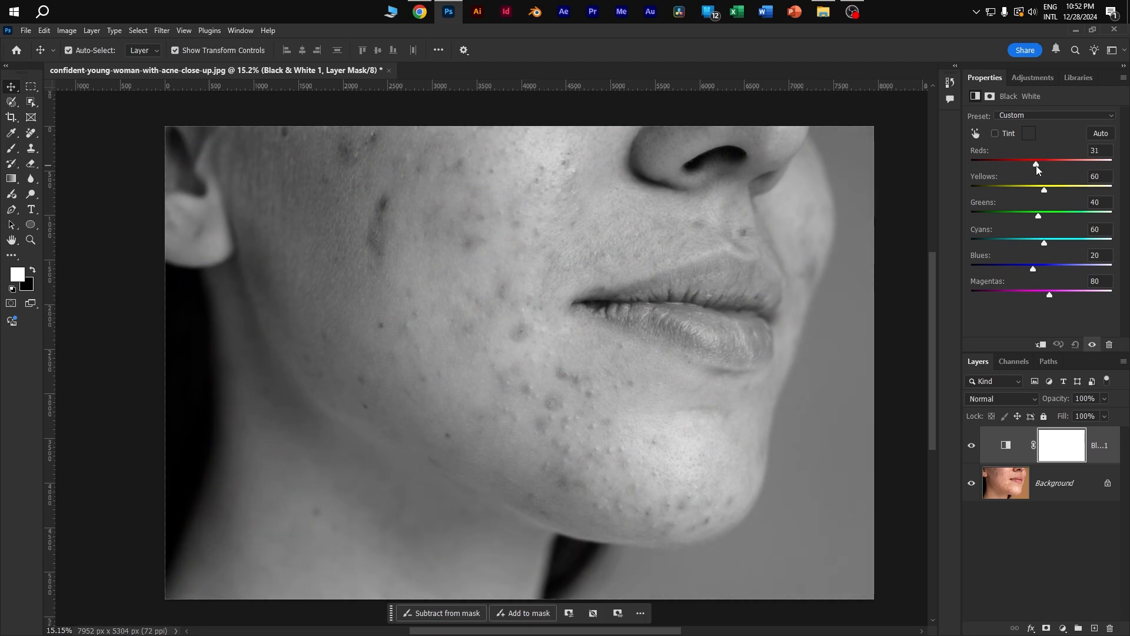
{"action": "left_click_drag", "start_coordinate": [1037, 167], "coordinate": [1014, 168]}
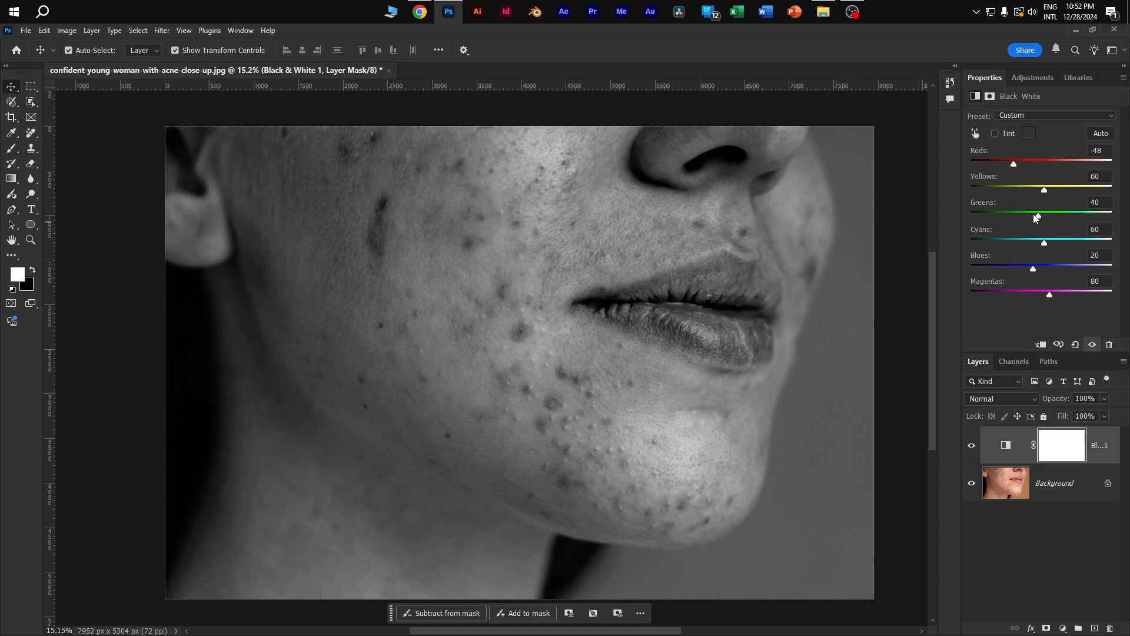
{"action": "left_click_drag", "start_coordinate": [1045, 191], "coordinate": [1010, 168]}
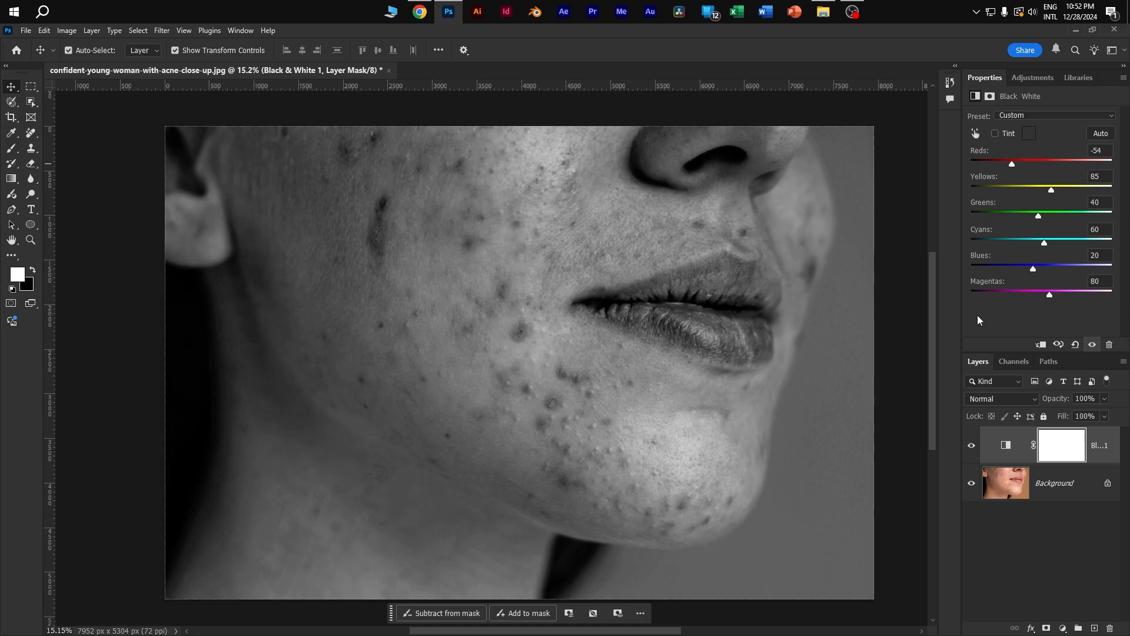
Create a new blank layer directly above the Background, beneath the Black & White adjustment
{"action": "left_click", "coordinate": [1039, 516]}
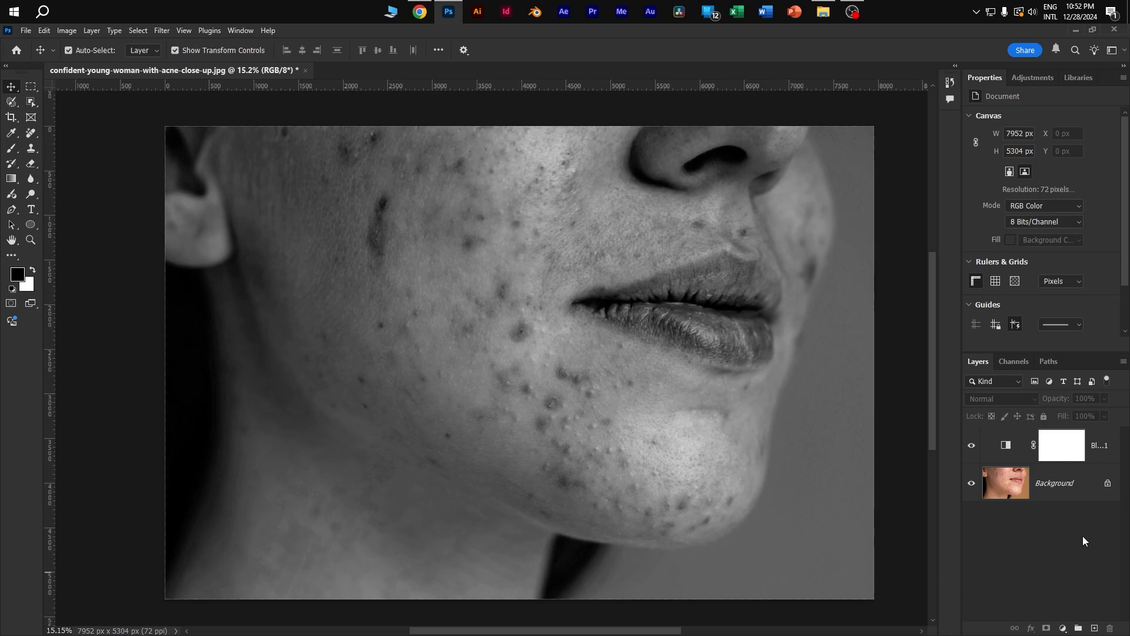
{"action": "left_click", "coordinate": [1063, 496]}
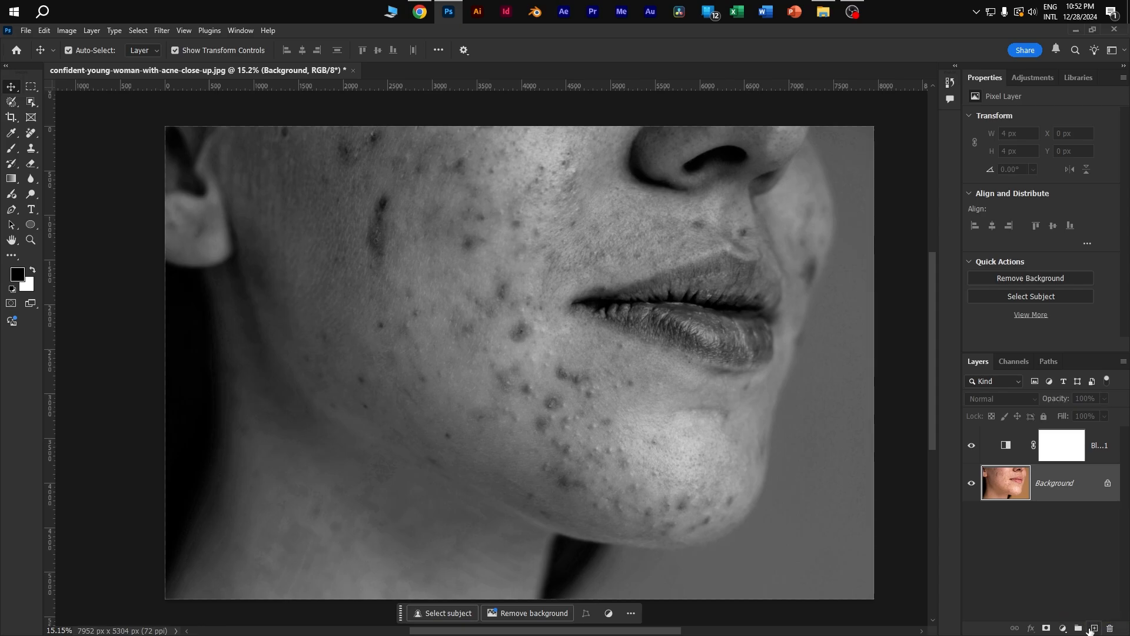
{"action": "left_click", "coordinate": [1092, 628]}
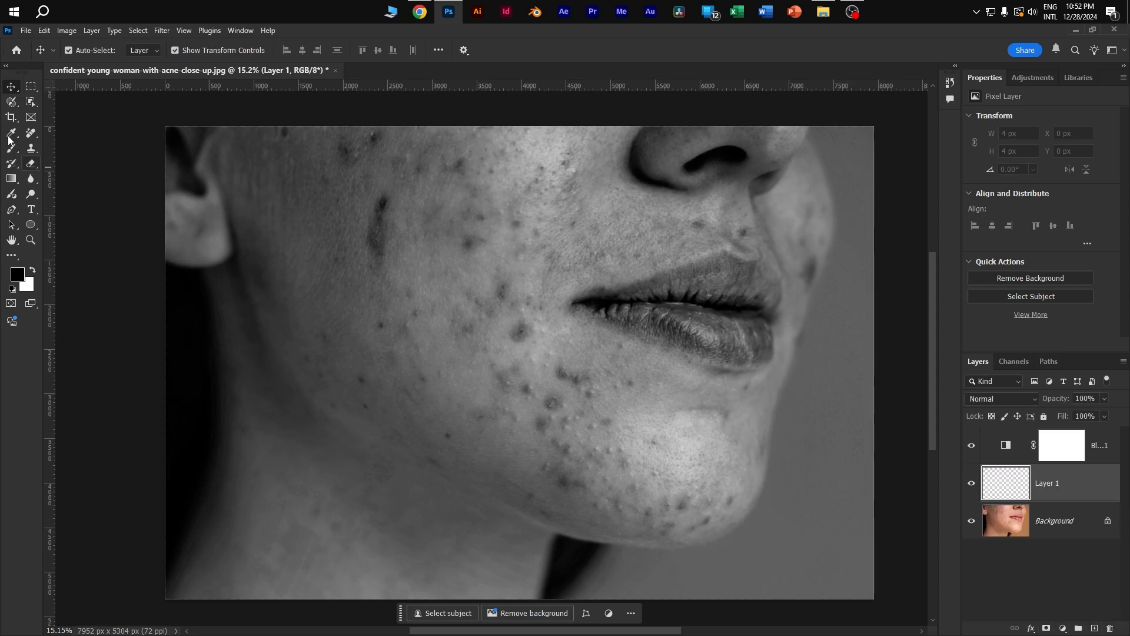
Activate the Healing Brush Tool and set it to sample Current & Below
{"action": "left_click", "coordinate": [30, 135]}
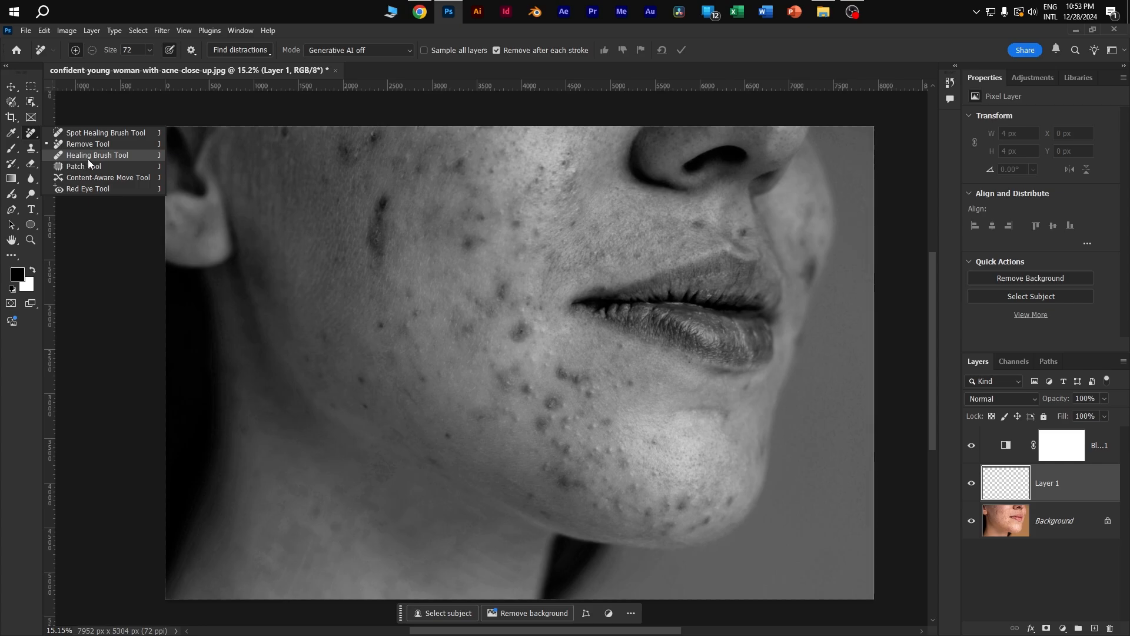
{"action": "left_click", "coordinate": [89, 157]}
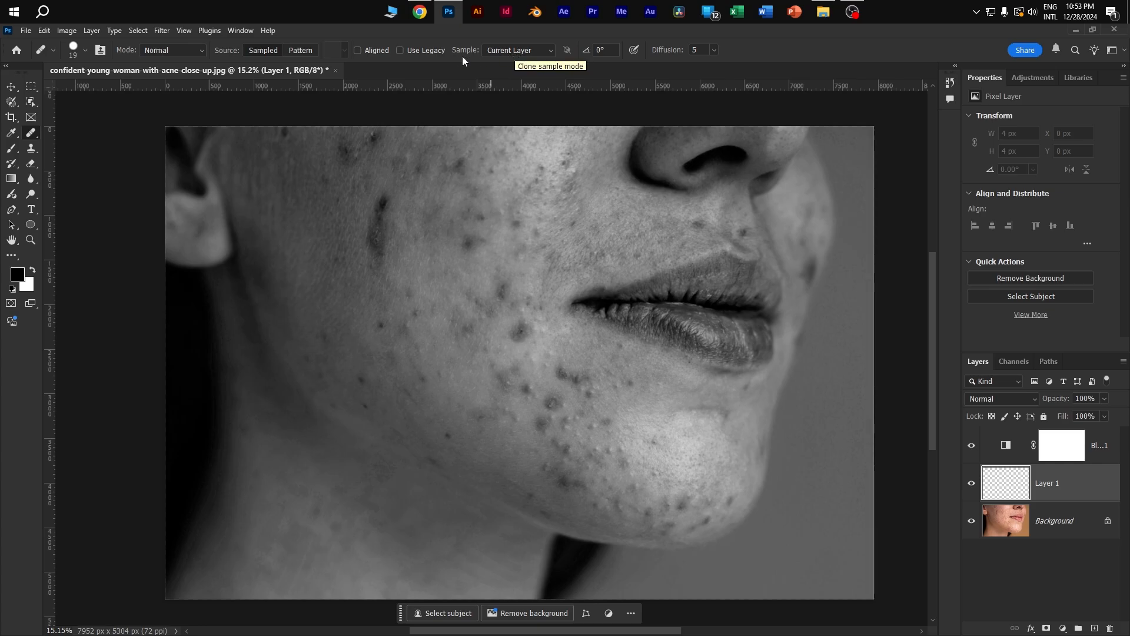
{"action": "left_click", "coordinate": [520, 52]}
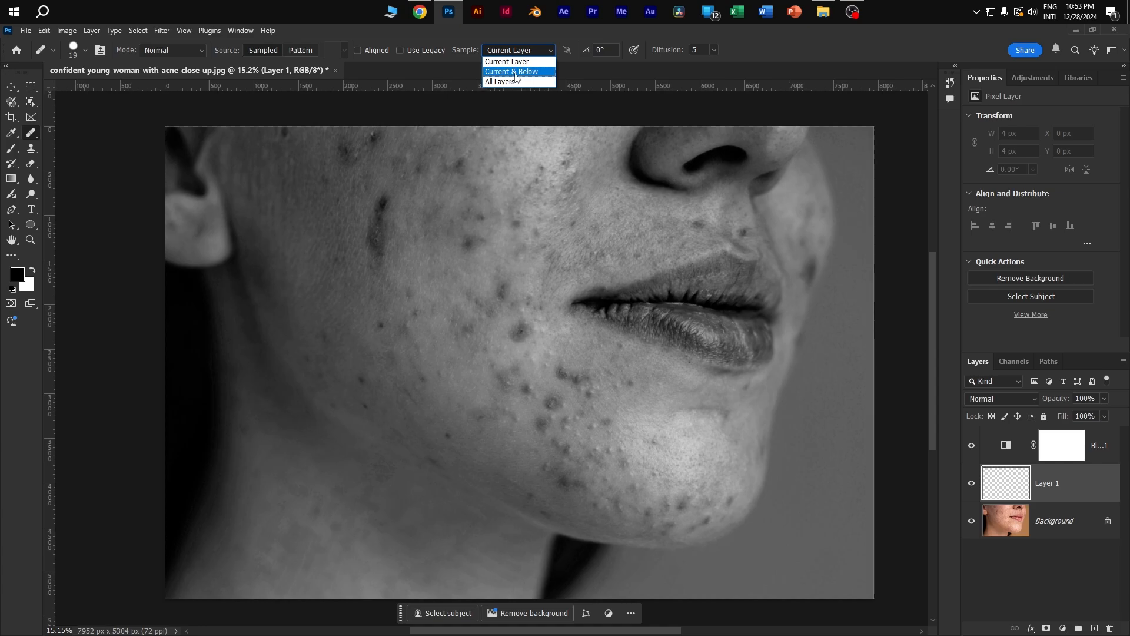
{"action": "left_click", "coordinate": [516, 71]}
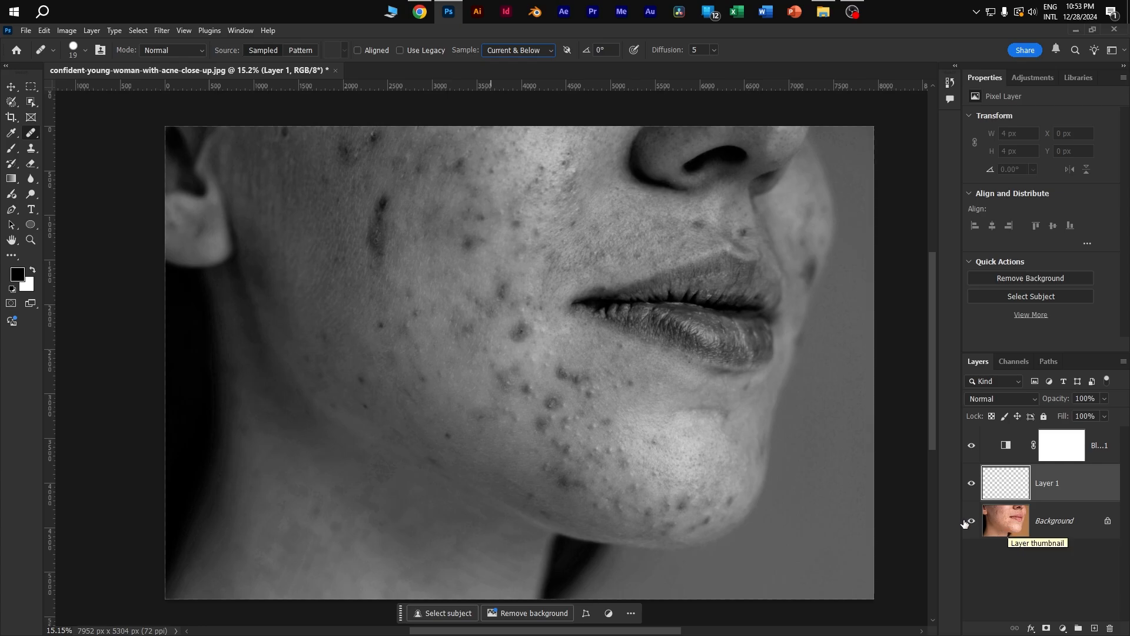
Enlarge the healing brush to 336 px and soften its edge by lowering the hardness
{"action": "left_click", "coordinate": [419, 250], "text": "alt"}
{"action": "left_click_drag", "start_coordinate": [414, 245], "coordinate": [429, 249]}
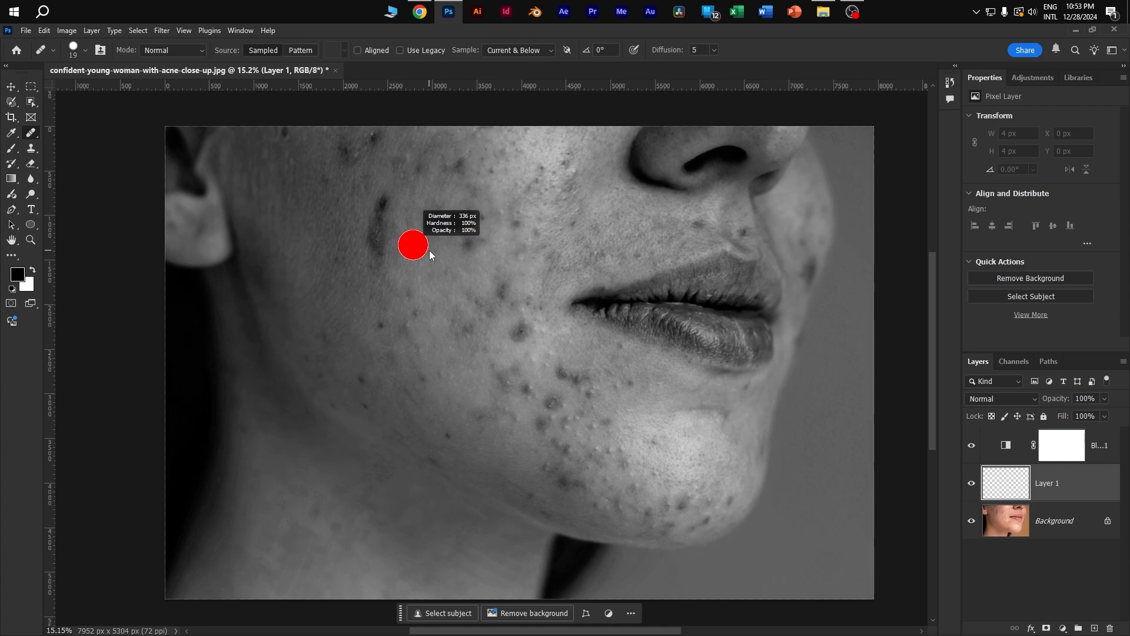
{"action": "left_click_drag", "start_coordinate": [429, 250], "coordinate": [429, 213]}
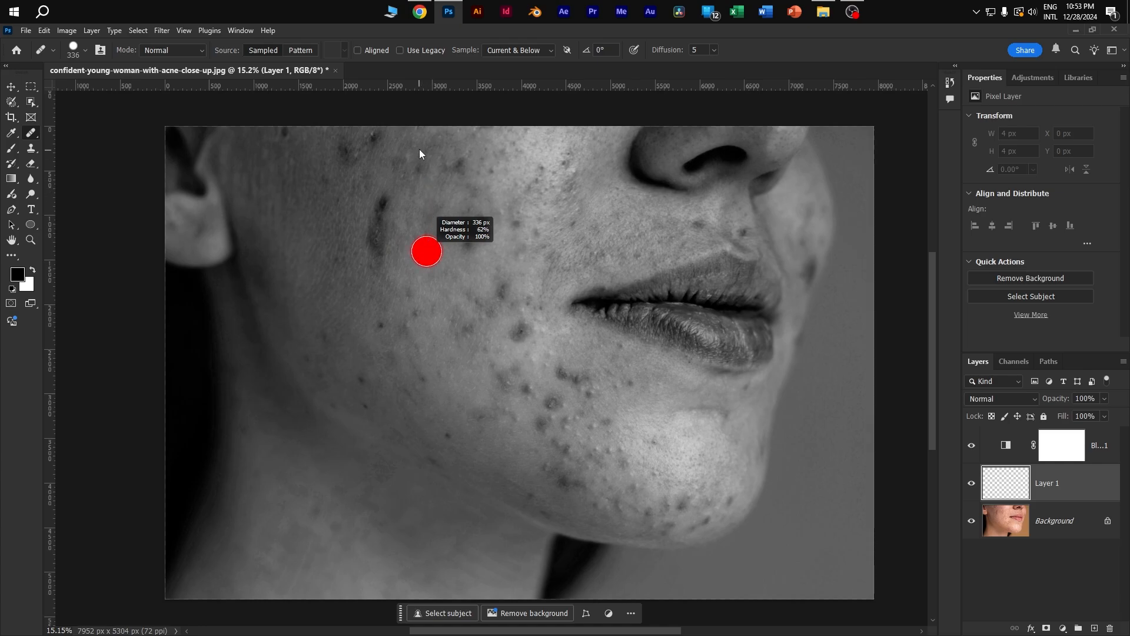
{"action": "left_click_drag", "start_coordinate": [419, 149], "coordinate": [419, 133]}
Heal the long dark scar on the upper cheek with clean skin sampled beside it, and compare it with the isolated Background
{"action": "mouse_move", "coordinate": [419, 264]}
{"action": "left_mouse_down"}
{"action": "mouse_move", "coordinate": [421, 224]}
{"action": "mouse_move", "coordinate": [376, 242]}
{"action": "mouse_move", "coordinate": [384, 202]}
{"action": "left_mouse_up"}
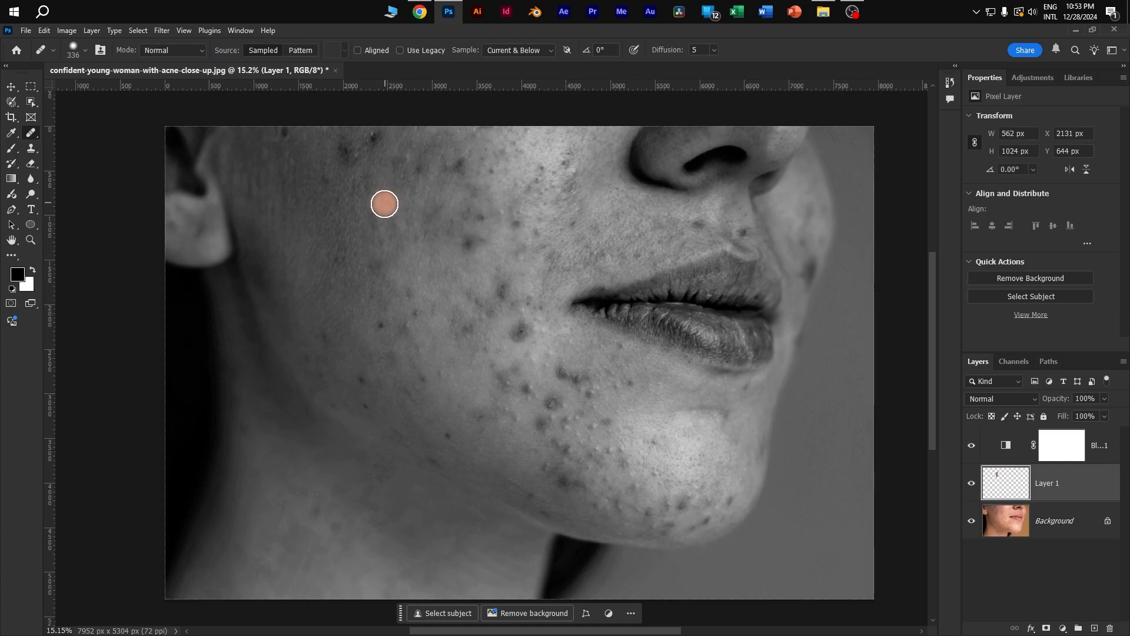
{"action": "left_click", "coordinate": [406, 269], "text": "alt"}
{"action": "left_click_drag", "start_coordinate": [379, 268], "coordinate": [385, 239]}
{"action": "left_click", "coordinate": [416, 262], "text": "alt"}
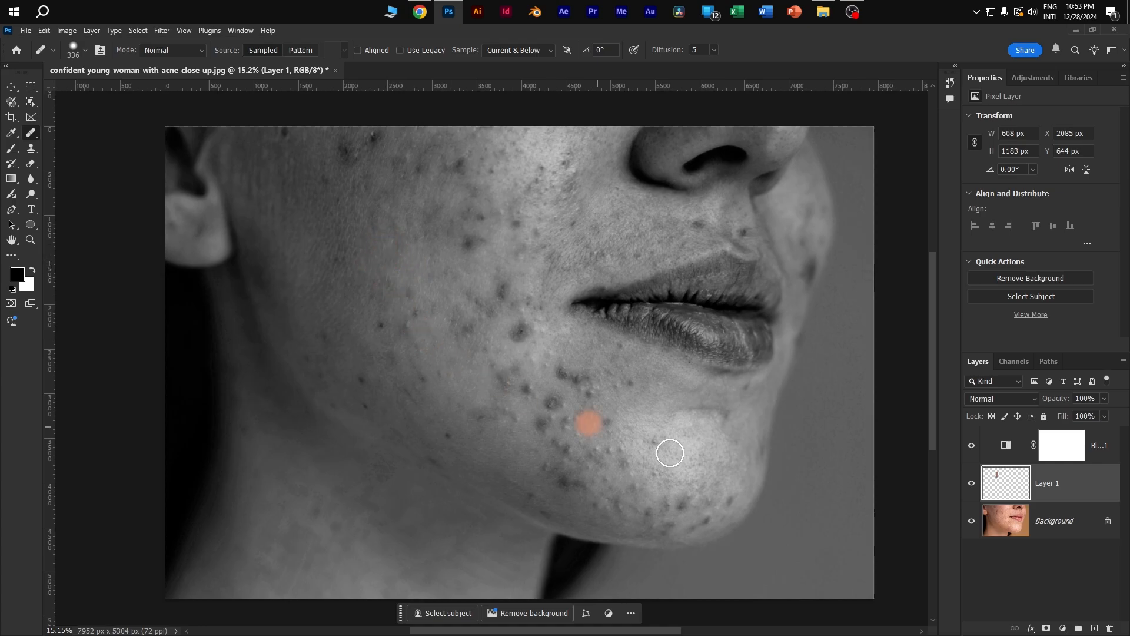
{"action": "left_click", "coordinate": [972, 522], "text": "alt"}
{"action": "left_click", "coordinate": [972, 523], "text": "alt"}
{"action": "left_click", "coordinate": [972, 522], "text": "alt"}
{"action": "left_click", "coordinate": [972, 522], "text": "alt"}
Heal the dark spots on the upper cheek near the ear and along the photo's upper edge
{"action": "left_click_drag", "start_coordinate": [404, 239], "coordinate": [495, 371]}
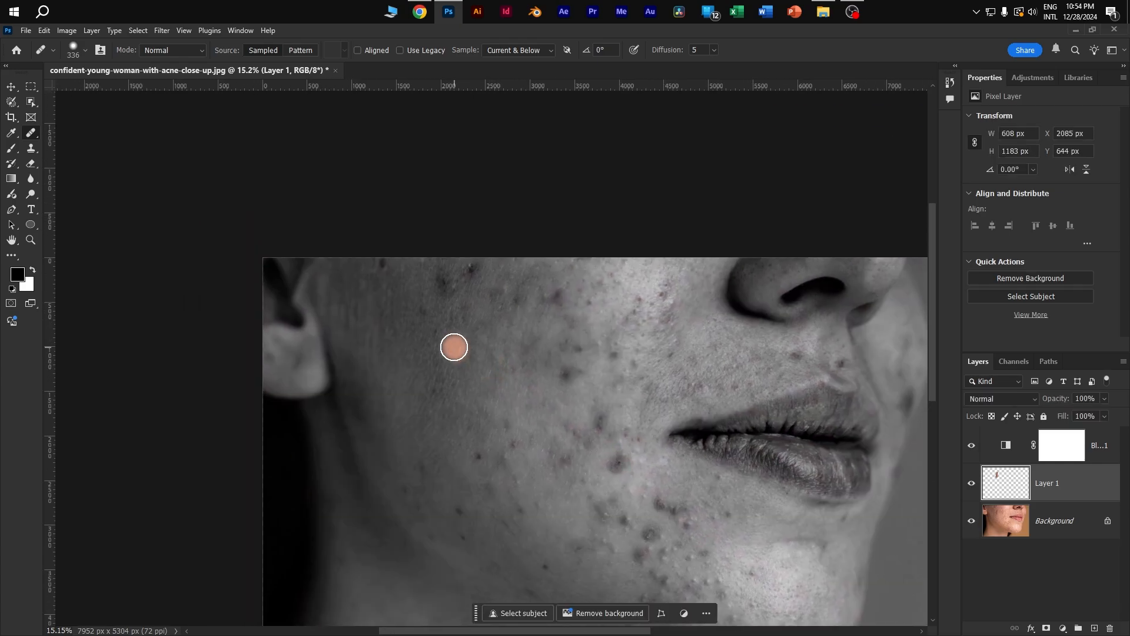
{"action": "left_click", "coordinate": [444, 351], "text": "alt"}
{"action": "left_click", "coordinate": [434, 330]}
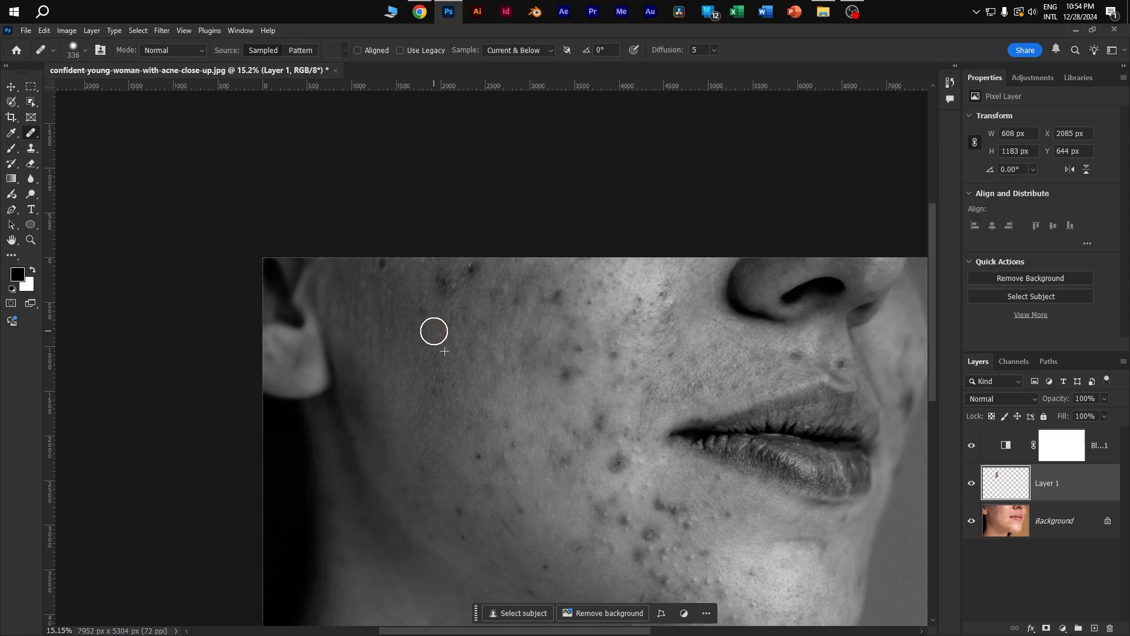
{"action": "left_click", "coordinate": [420, 308]}
{"action": "left_click", "coordinate": [443, 275]}
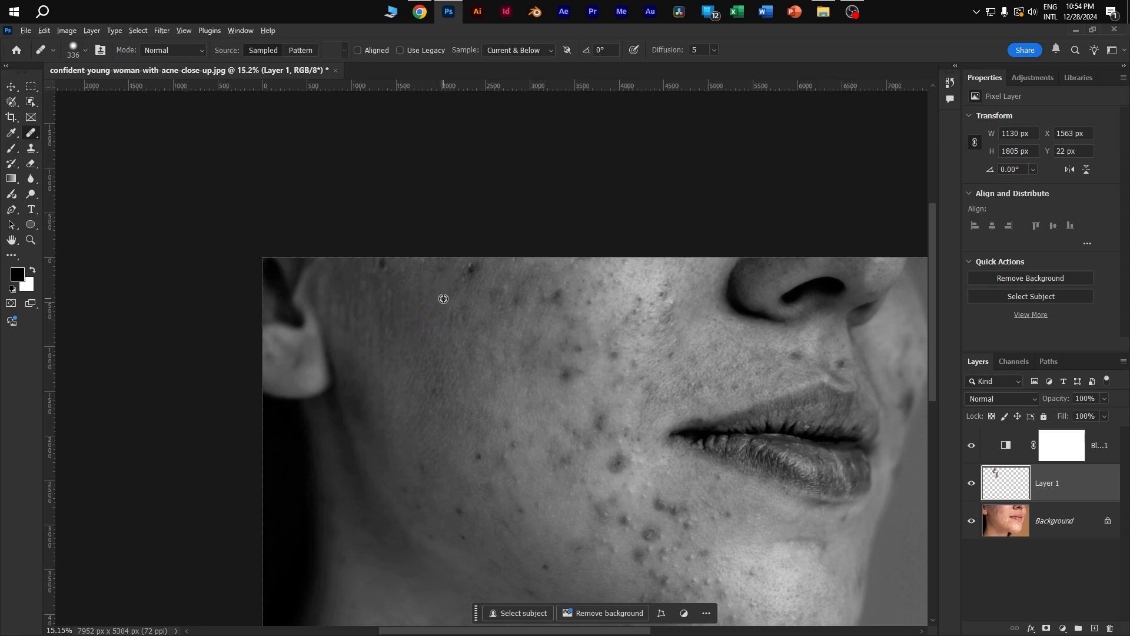
{"action": "left_click", "coordinate": [471, 266]}
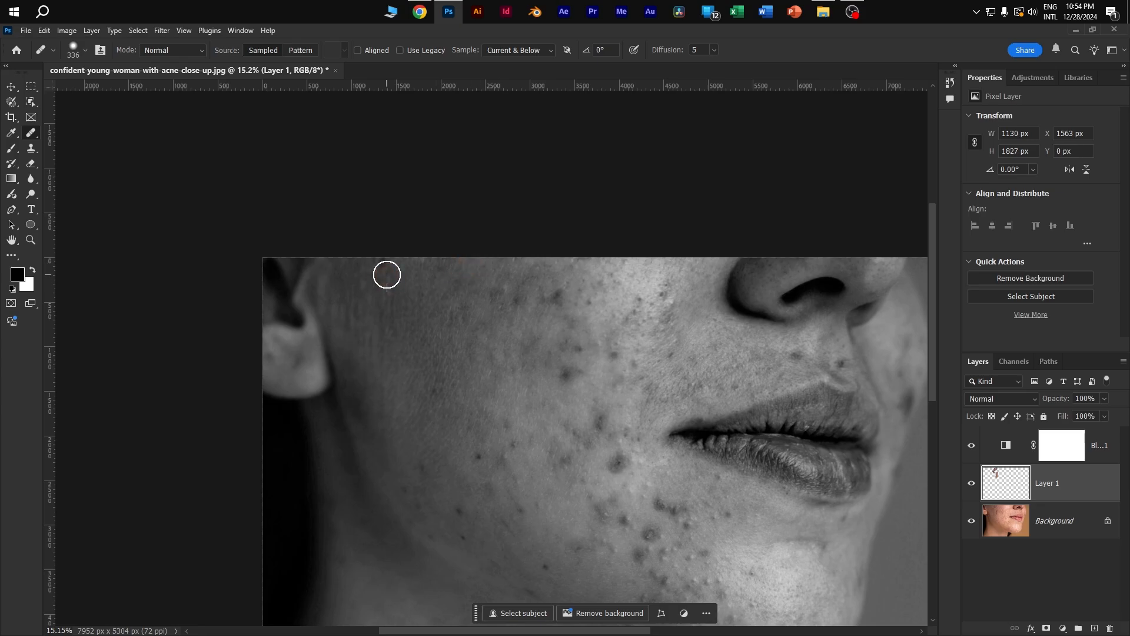
{"action": "left_click", "coordinate": [379, 285]}
Heal the cluster of dark blemishes on the upper middle of the cheek
{"action": "left_click_drag", "start_coordinate": [530, 370], "coordinate": [462, 305]}
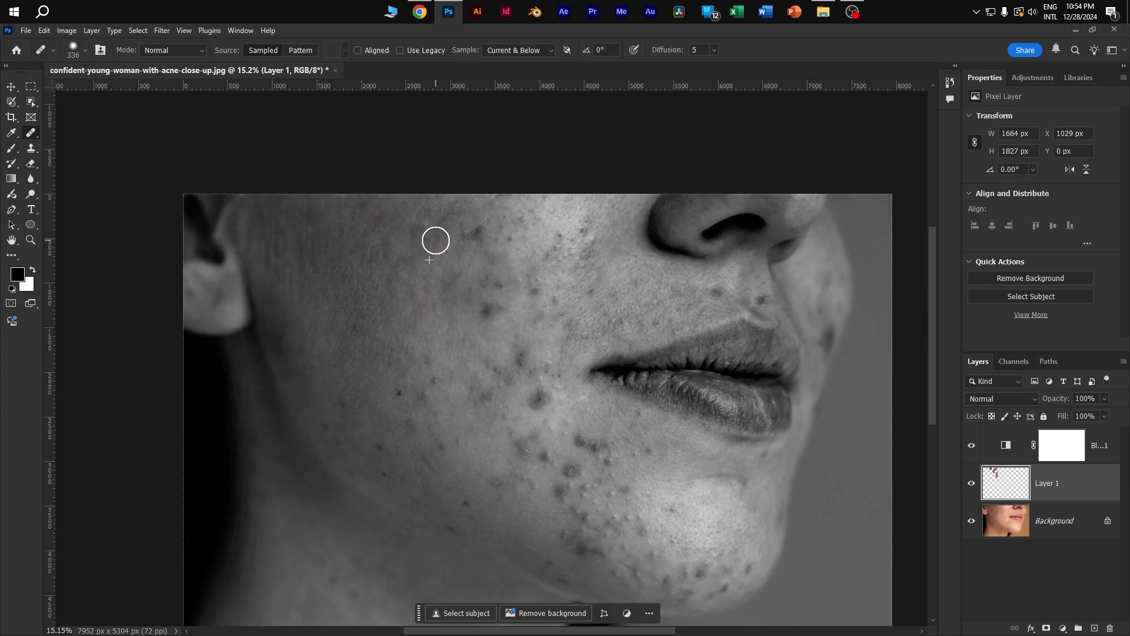
{"action": "left_click", "coordinate": [469, 237]}
{"action": "left_click", "coordinate": [476, 229]}
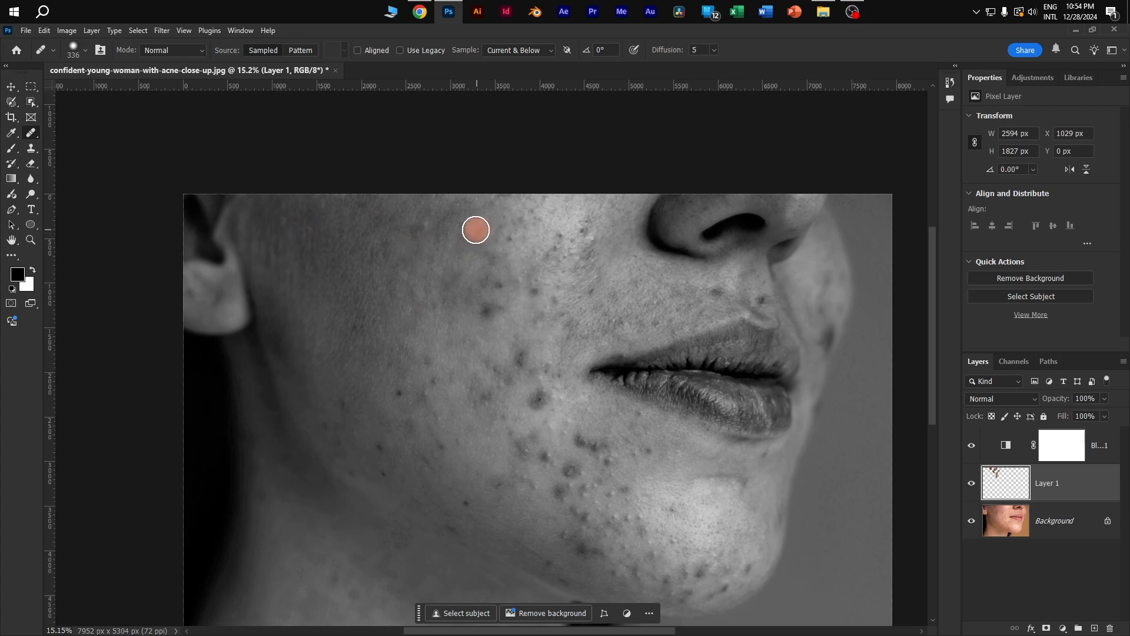
{"action": "left_click", "coordinate": [484, 280]}
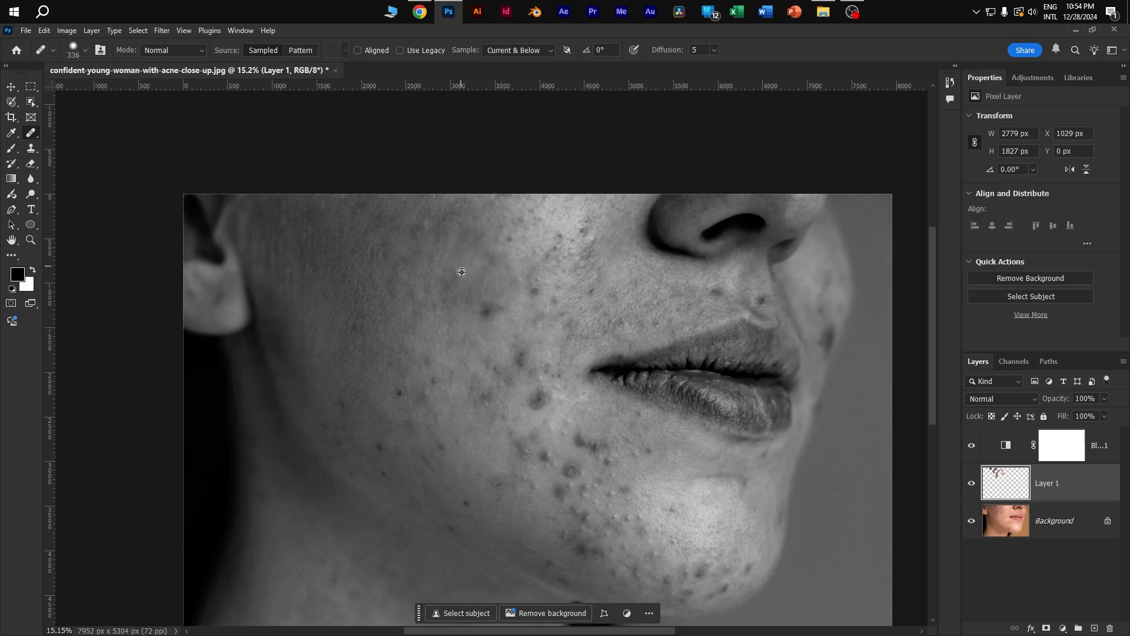
{"action": "left_click", "coordinate": [493, 300]}
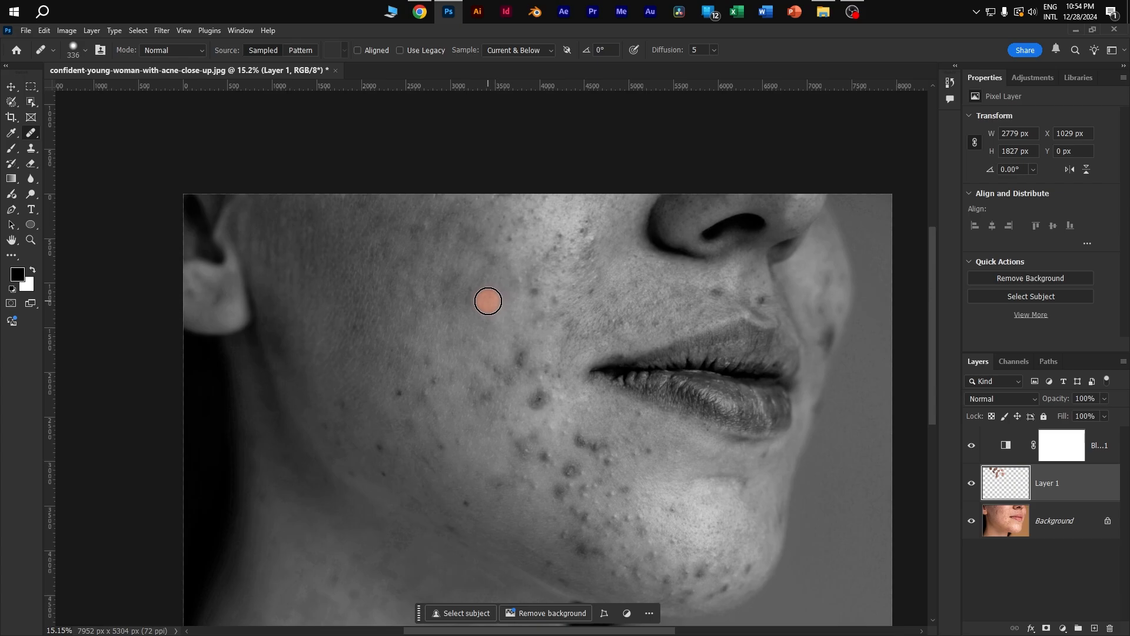
{"action": "left_click", "coordinate": [371, 229]}
Change the healing brush's blend mode to Lighten
{"action": "left_click", "coordinate": [162, 51]}
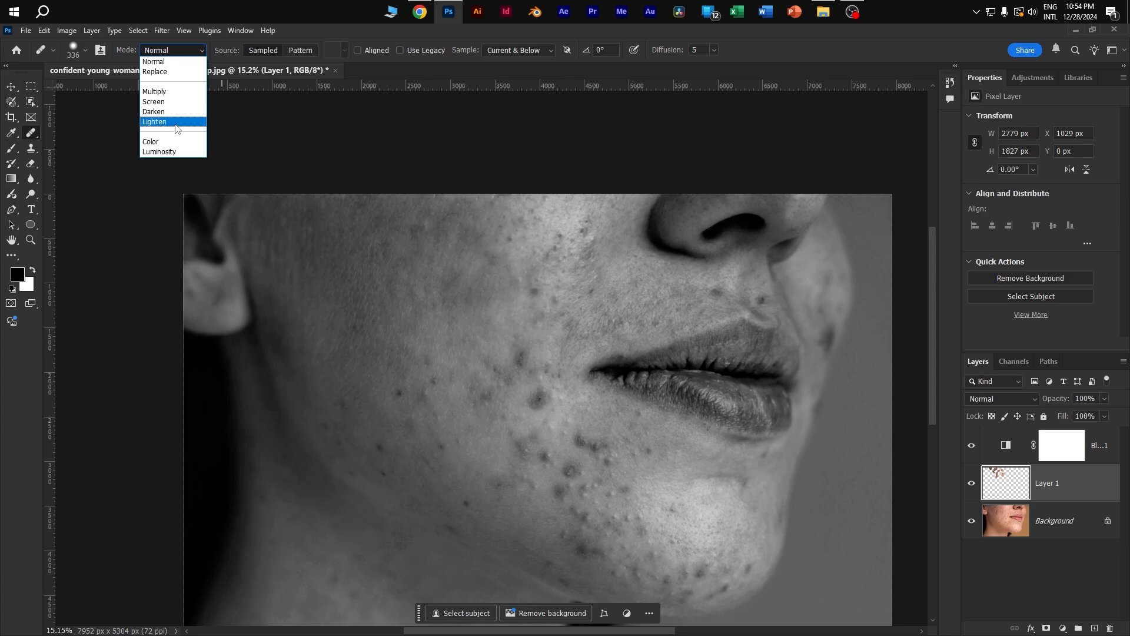
{"action": "key", "text": "Escape"}
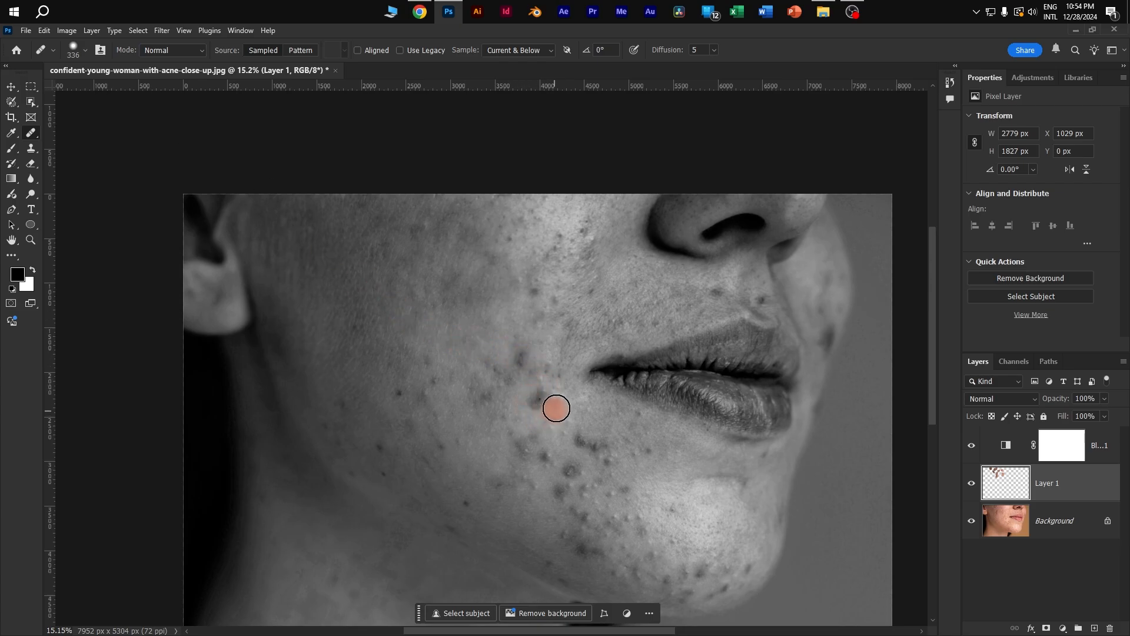
{"action": "left_click", "coordinate": [535, 394]}
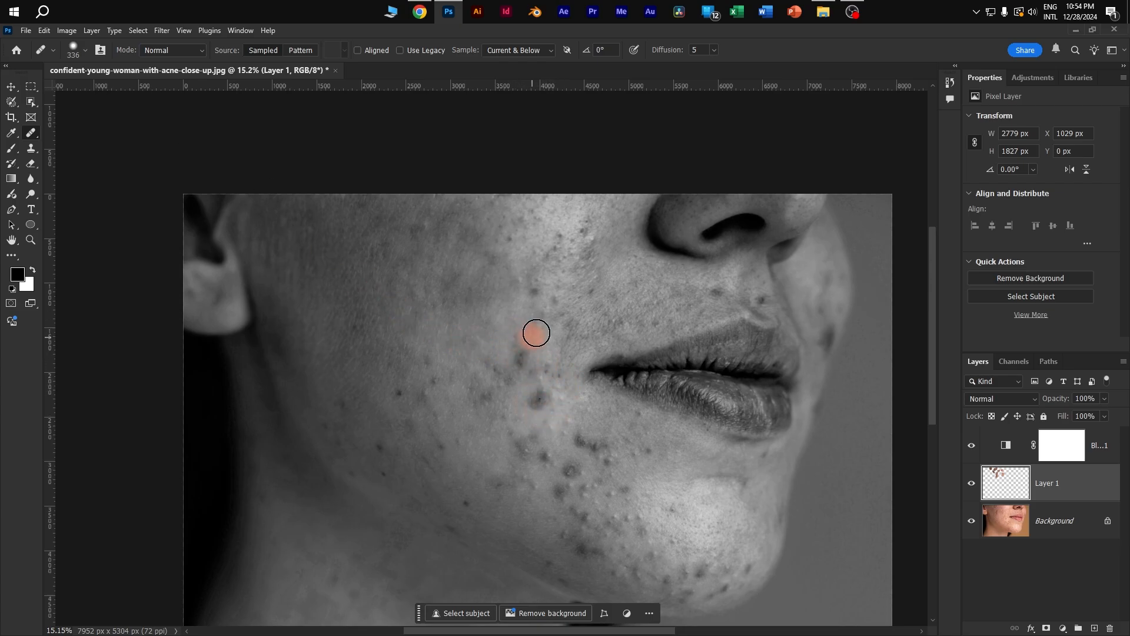
{"action": "left_click", "coordinate": [505, 308]}
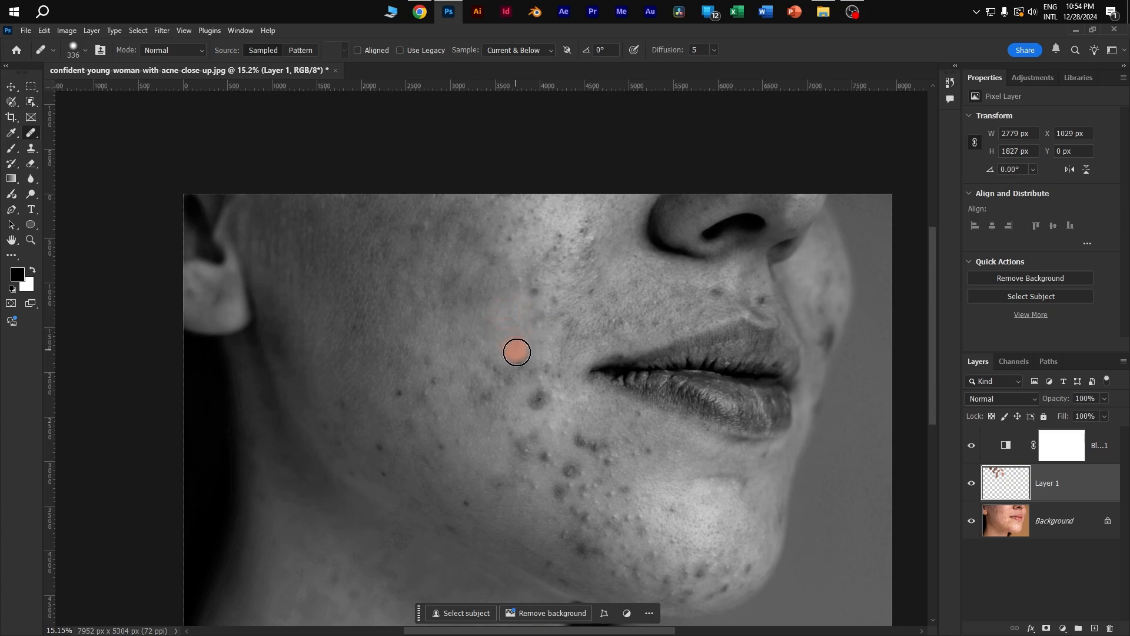
{"action": "left_click", "coordinate": [185, 51]}
{"action": "left_click", "coordinate": [171, 115]}
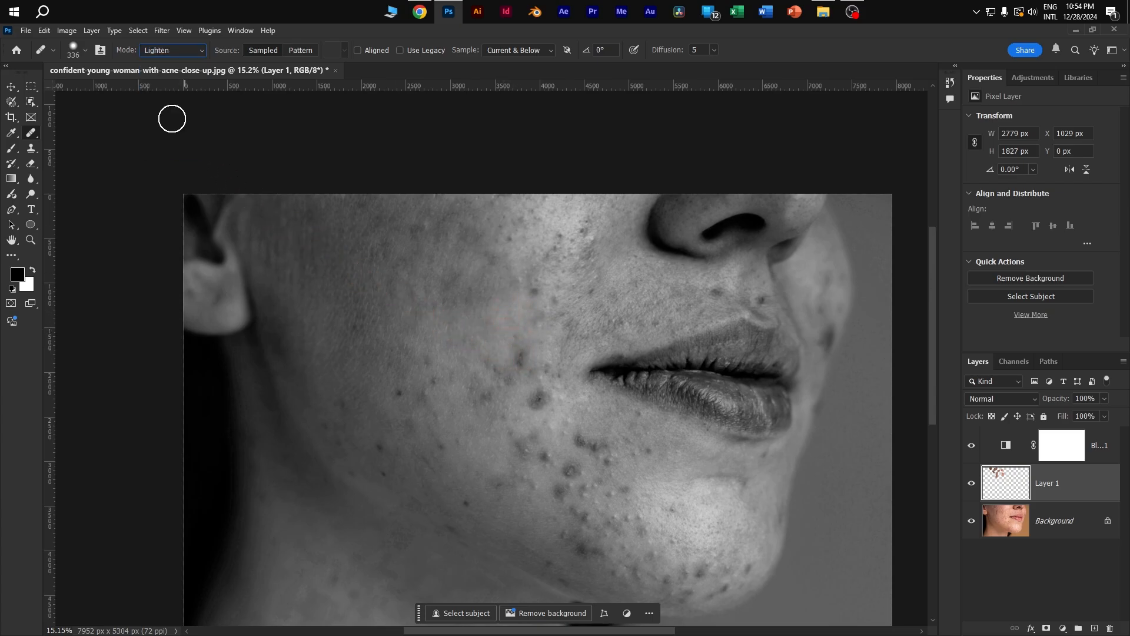
Heal the dark spots across the middle of the cheek, level with the corner of the mouth, resampling nearby clean skin
{"action": "left_click", "coordinate": [508, 297]}
{"action": "left_click", "coordinate": [498, 330], "text": "alt"}
{"action": "mouse_move", "coordinate": [510, 345]}
{"action": "left_mouse_down"}
{"action": "mouse_move", "coordinate": [524, 375]}
{"action": "mouse_move", "coordinate": [488, 367]}
{"action": "mouse_move", "coordinate": [510, 382]}
{"action": "mouse_move", "coordinate": [500, 379]}
{"action": "mouse_move", "coordinate": [519, 366]}
{"action": "mouse_move", "coordinate": [512, 338]}
{"action": "left_mouse_up"}
{"action": "left_click", "coordinate": [486, 333], "text": "alt"}
{"action": "left_click", "coordinate": [481, 339], "text": "alt"}
{"action": "left_click", "coordinate": [486, 352], "text": "alt"}
{"action": "left_click_drag", "start_coordinate": [481, 386], "coordinate": [495, 402]}
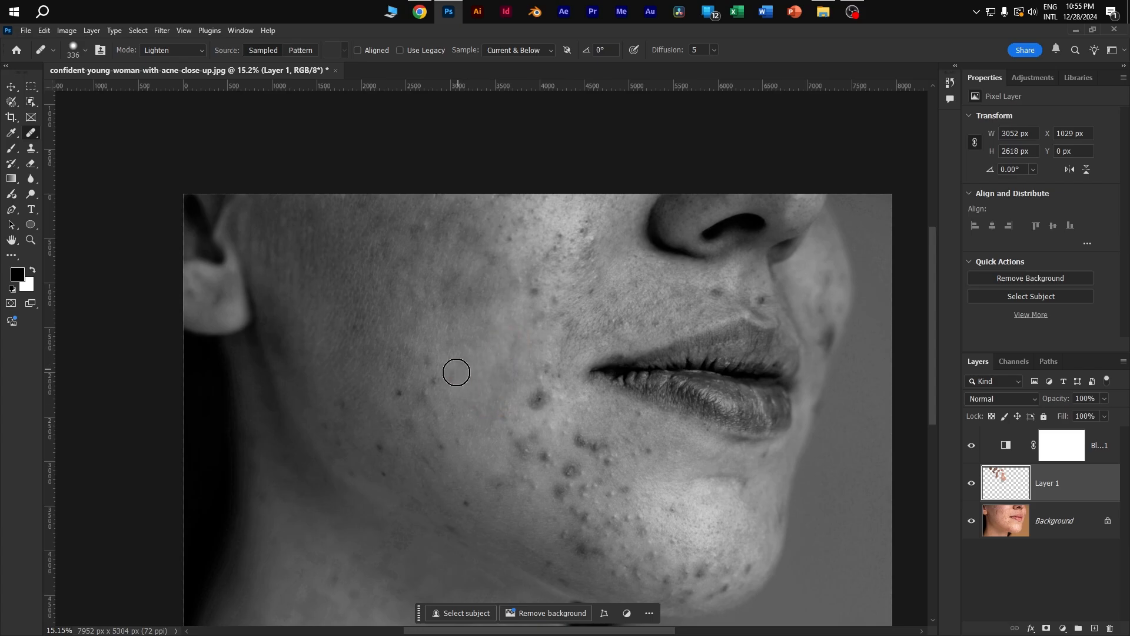
{"action": "left_click", "coordinate": [424, 363], "text": "alt"}
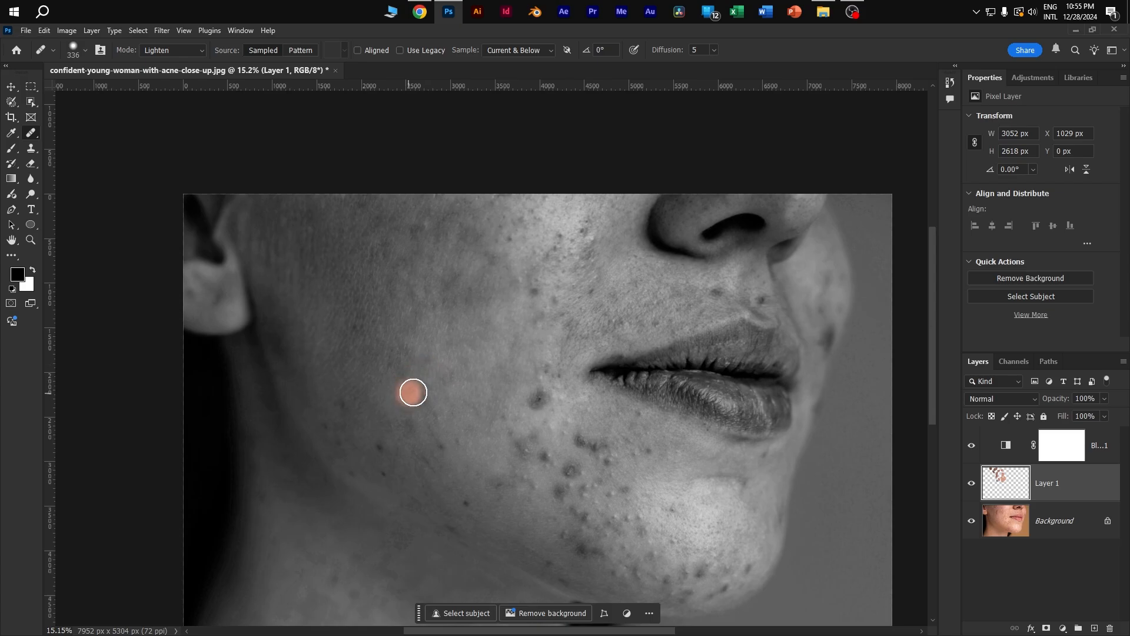
{"action": "left_click_drag", "start_coordinate": [413, 392], "coordinate": [433, 385]}
Reduce the healing brush to 191 px with 0% hardness and heal the small blemishes on the lower cheek
{"action": "right_click", "coordinate": [473, 383], "text": "alt"}
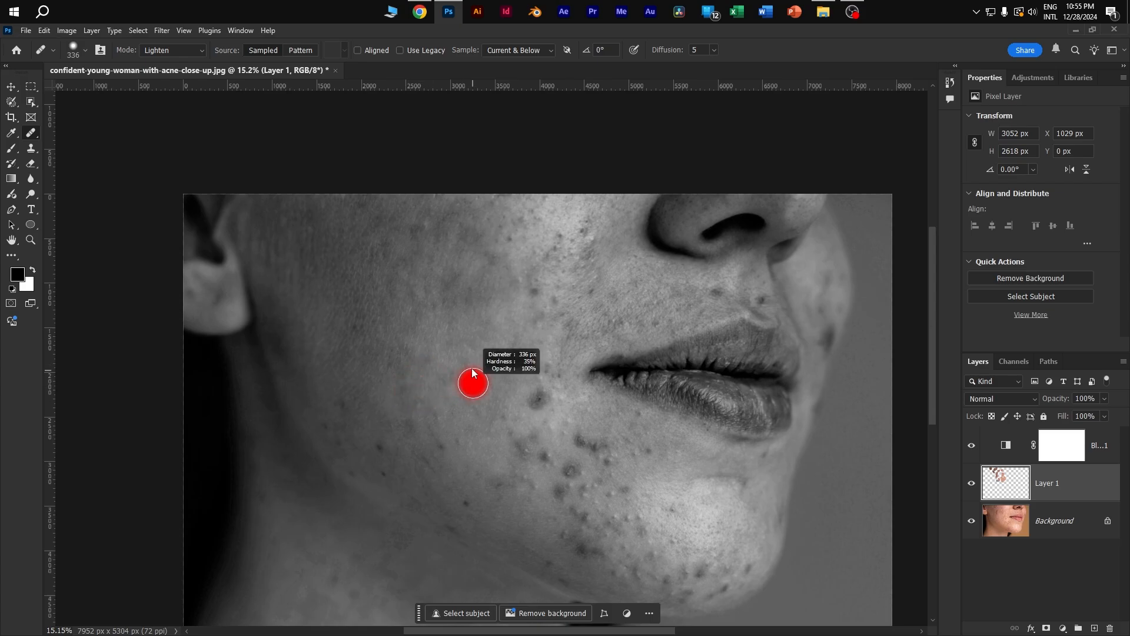
{"action": "right_click", "coordinate": [461, 420], "text": "alt"}
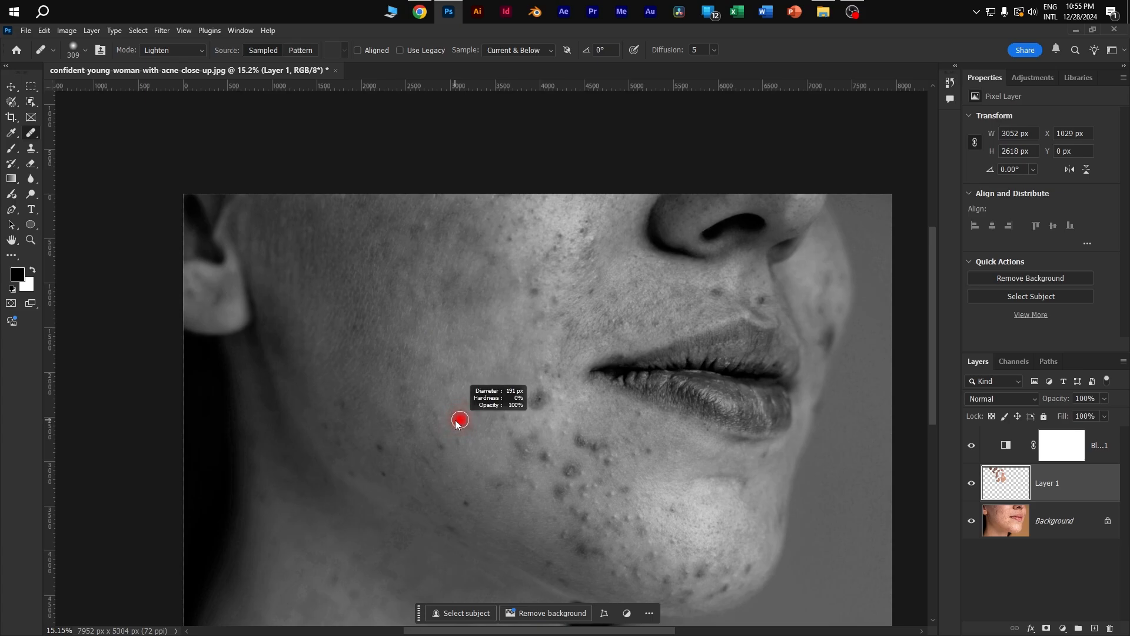
{"action": "scroll", "coordinate": [455, 406], "scroll_direction": "up", "scroll_amount": 2}
{"action": "left_click_drag", "start_coordinate": [438, 408], "coordinate": [436, 413]}
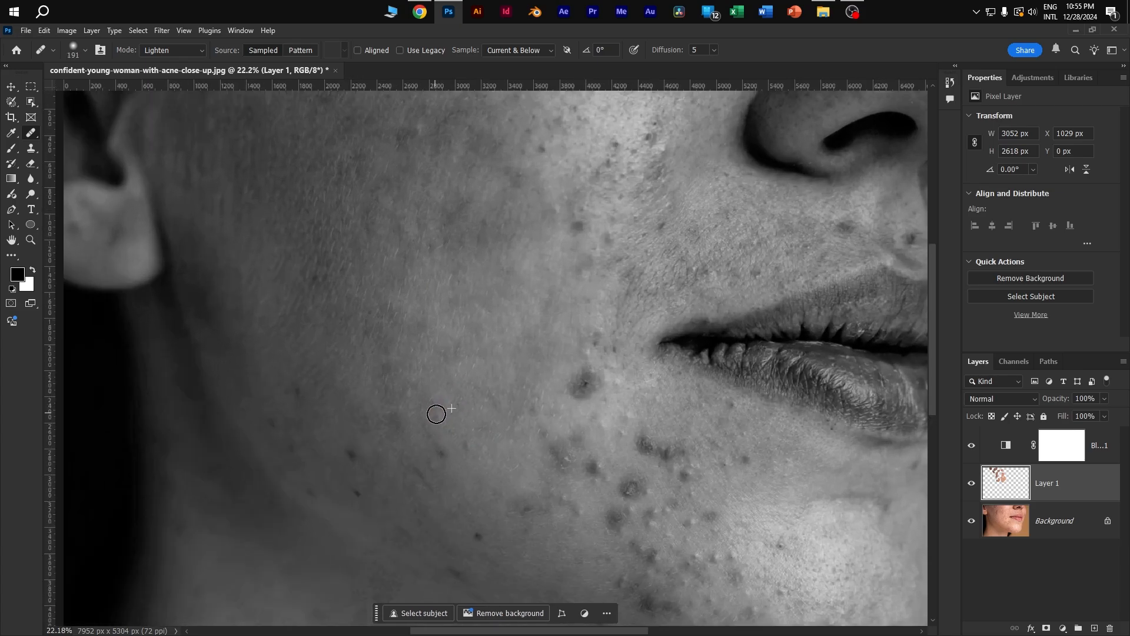
{"action": "left_click", "coordinate": [385, 375]}
{"action": "left_click_drag", "start_coordinate": [457, 431], "coordinate": [438, 453]}
{"action": "left_click", "coordinate": [474, 422], "text": "alt"}
{"action": "left_click", "coordinate": [461, 443]}
Heal the small dark spots on the lower cheek towards the jawline, sampling clean skin nearby
{"action": "mouse_move", "coordinate": [433, 443]}
{"action": "left_mouse_down"}
{"action": "mouse_move", "coordinate": [441, 462]}
{"action": "mouse_move", "coordinate": [550, 403]}
{"action": "left_mouse_up"}
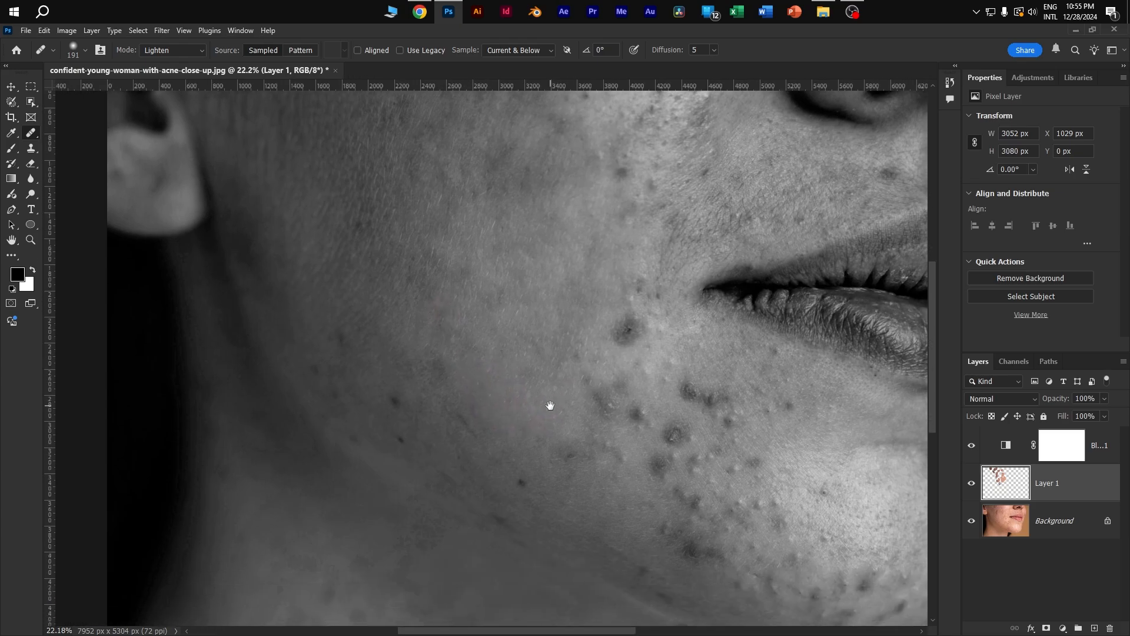
{"action": "left_click", "coordinate": [466, 391], "text": "alt"}
{"action": "left_click_drag", "start_coordinate": [406, 389], "coordinate": [388, 390]}
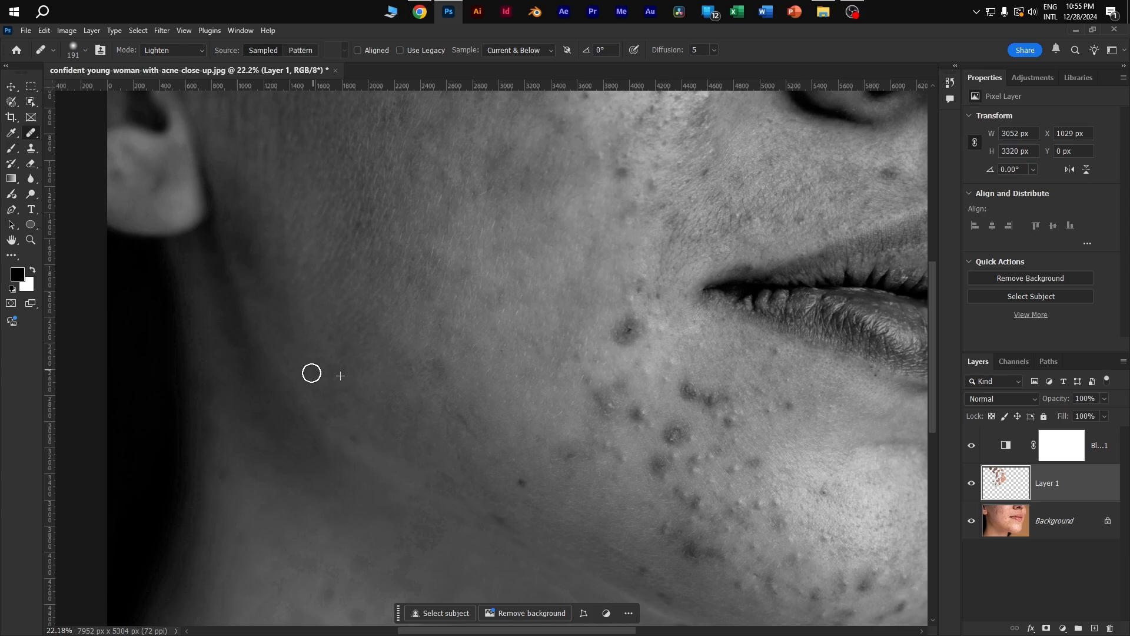
{"action": "left_click", "coordinate": [374, 430]}
{"action": "mouse_move", "coordinate": [503, 404]}
{"action": "left_mouse_down"}
{"action": "mouse_move", "coordinate": [444, 345]}
{"action": "mouse_move", "coordinate": [406, 357]}
{"action": "left_mouse_up"}
{"action": "left_click", "coordinate": [392, 336]}
Heal the faint spots on the lower cheek between the jawline and the chin's acne cluster
{"action": "left_click", "coordinate": [446, 352], "text": "alt"}
{"action": "left_click", "coordinate": [441, 378], "text": "alt"}
{"action": "left_click", "coordinate": [464, 415]}
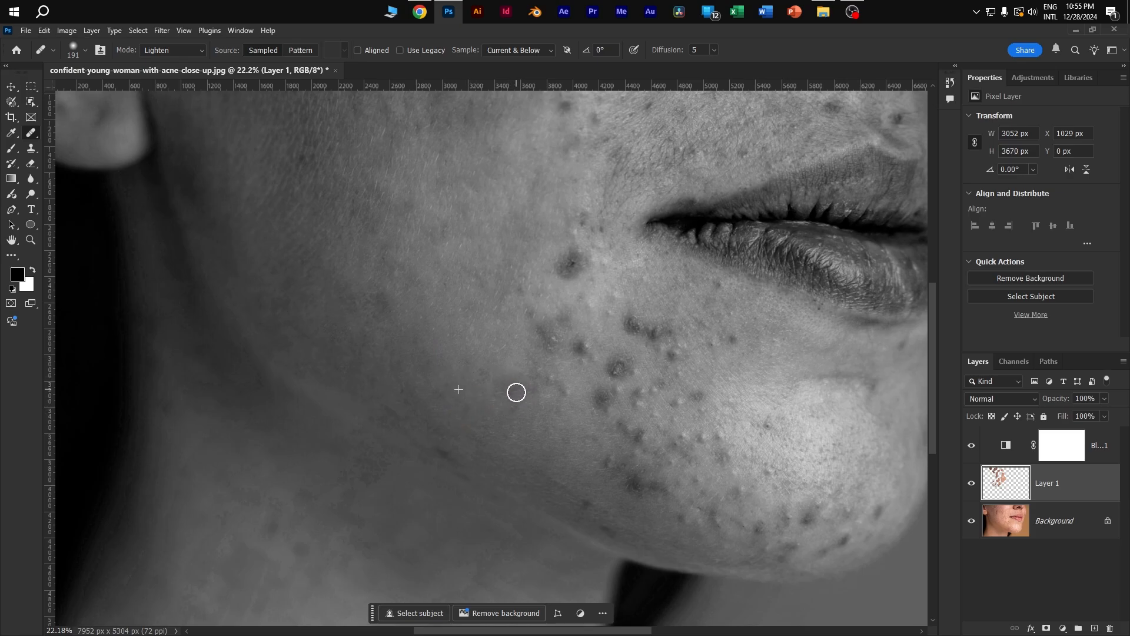
{"action": "mouse_move", "coordinate": [505, 391]}
{"action": "left_mouse_down"}
{"action": "mouse_move", "coordinate": [553, 402]}
{"action": "mouse_move", "coordinate": [463, 399]}
{"action": "mouse_move", "coordinate": [467, 386]}
{"action": "mouse_move", "coordinate": [502, 375]}
{"action": "left_mouse_up"}
{"action": "left_click", "coordinate": [486, 417], "text": "alt"}
{"action": "left_click", "coordinate": [483, 405], "text": "alt"}
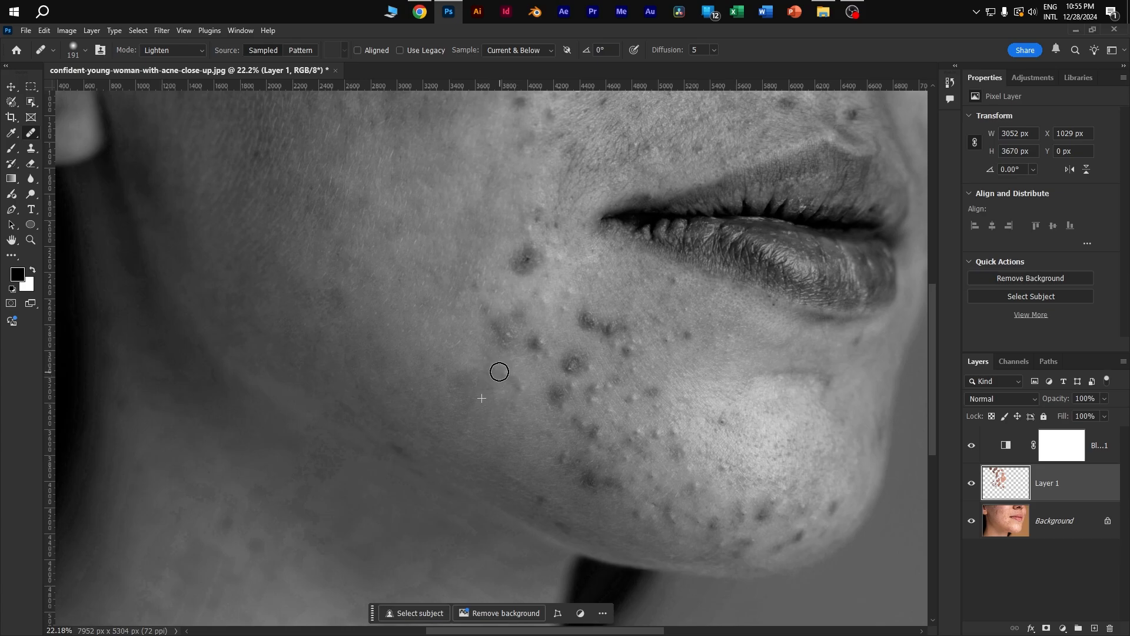
{"action": "left_click_drag", "start_coordinate": [499, 371], "coordinate": [499, 371]}
Heal the large round blemish on the cheek diagonally below the corner of the mouth
{"action": "left_click", "coordinate": [451, 321], "text": "alt"}
{"action": "left_click_drag", "start_coordinate": [482, 313], "coordinate": [482, 312]}
{"action": "left_click", "coordinate": [455, 307], "text": "alt"}
{"action": "left_click", "coordinate": [500, 288], "text": "alt"}
{"action": "mouse_move", "coordinate": [514, 275]}
{"action": "left_mouse_down"}
{"action": "mouse_move", "coordinate": [529, 260]}
{"action": "mouse_move", "coordinate": [522, 253]}
{"action": "mouse_move", "coordinate": [536, 254]}
{"action": "left_mouse_up"}
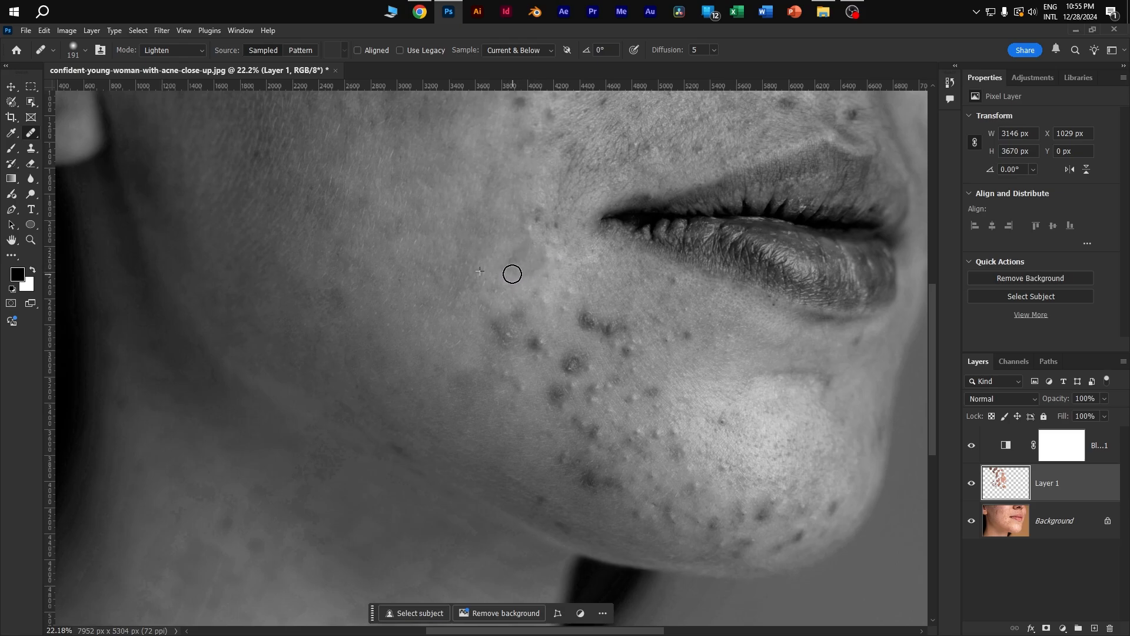
{"action": "left_click", "coordinate": [481, 245], "text": "alt"}
{"action": "left_click_drag", "start_coordinate": [522, 253], "coordinate": [510, 261]}
{"action": "left_click_drag", "start_coordinate": [507, 265], "coordinate": [508, 267]}
Heal the dark bumps at the cheek-side upper edge of the chin's acne cluster
{"action": "left_click", "coordinate": [488, 299], "text": "alt"}
{"action": "mouse_move", "coordinate": [492, 331]}
{"action": "left_mouse_down"}
{"action": "mouse_move", "coordinate": [488, 332]}
{"action": "mouse_move", "coordinate": [510, 337]}
{"action": "mouse_move", "coordinate": [493, 342]}
{"action": "mouse_move", "coordinate": [480, 331]}
{"action": "mouse_move", "coordinate": [500, 315]}
{"action": "mouse_move", "coordinate": [478, 303]}
{"action": "mouse_move", "coordinate": [484, 340]}
{"action": "mouse_move", "coordinate": [519, 322]}
{"action": "left_mouse_up"}
{"action": "left_click", "coordinate": [495, 292], "text": "alt"}
{"action": "left_click", "coordinate": [501, 304], "text": "alt"}
{"action": "left_click", "coordinate": [482, 327], "text": "alt"}
{"action": "left_click", "coordinate": [495, 310], "text": "alt"}
{"action": "scroll", "coordinate": [522, 306], "scroll_direction": "down", "scroll_amount": 3}
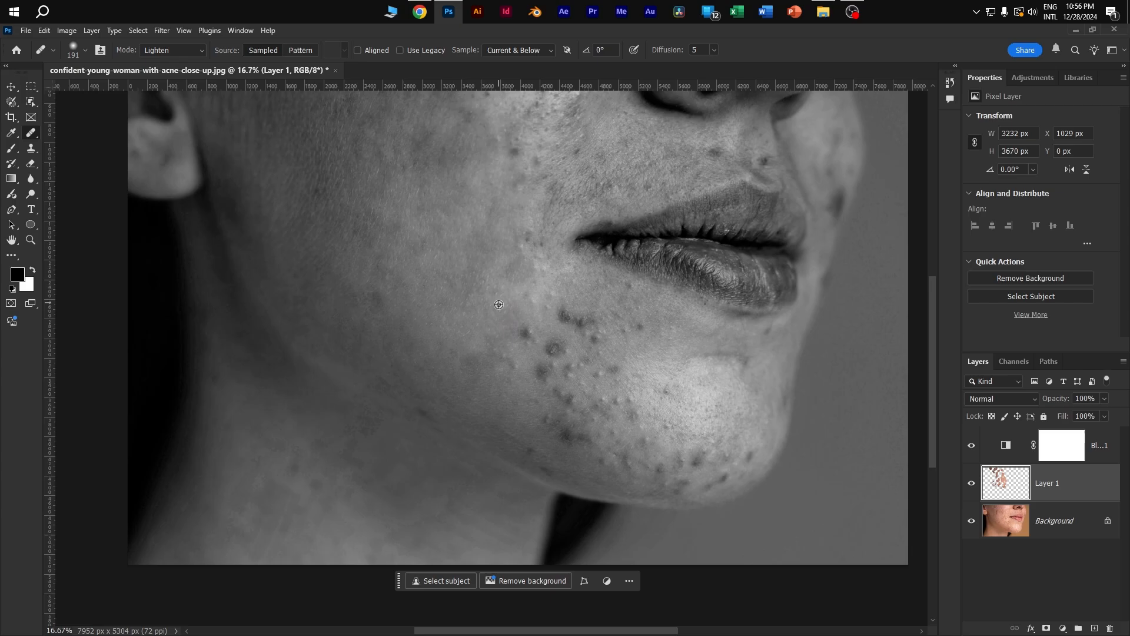
{"action": "scroll", "coordinate": [492, 395], "scroll_direction": "up", "scroll_amount": 4}
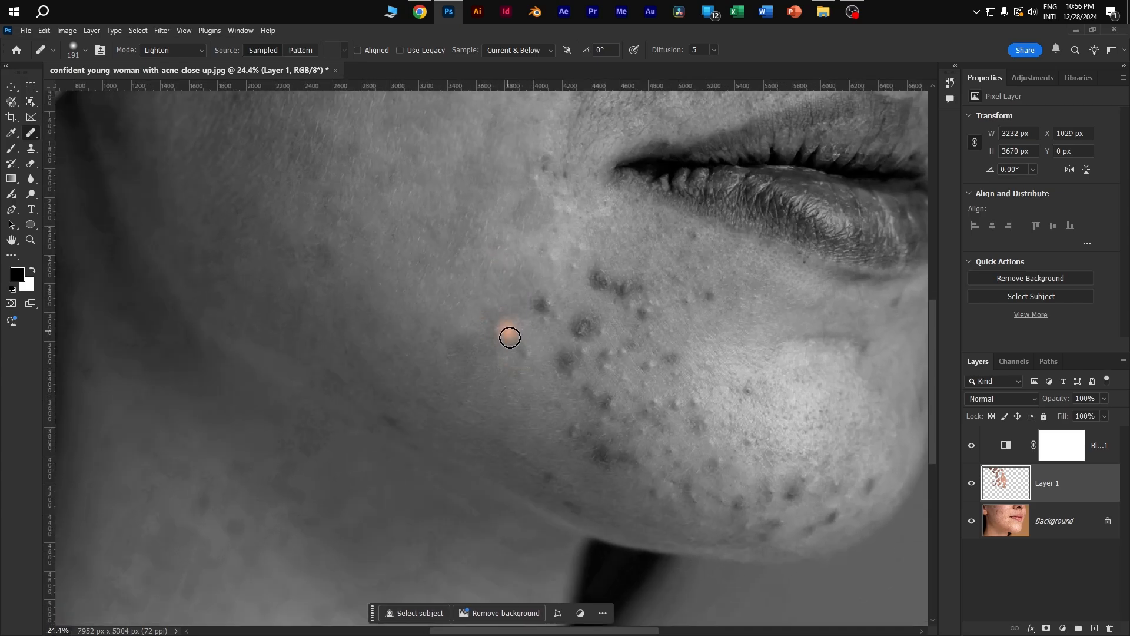
Switch the healing brush to Darken mode and heal the light spots on the cheek beside the acne cluster
{"action": "left_click", "coordinate": [187, 50]}
{"action": "left_click", "coordinate": [167, 113]}
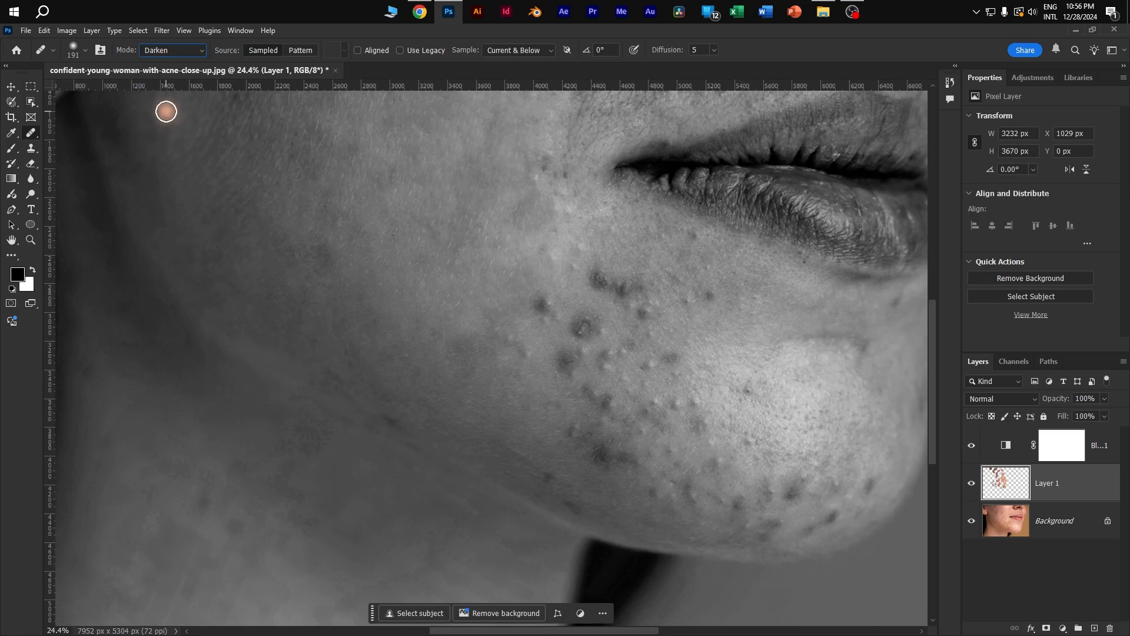
{"action": "mouse_move", "coordinate": [460, 333]}
{"action": "left_mouse_down"}
{"action": "mouse_move", "coordinate": [469, 369]}
{"action": "mouse_move", "coordinate": [474, 341]}
{"action": "mouse_move", "coordinate": [457, 342]}
{"action": "mouse_move", "coordinate": [462, 372]}
{"action": "mouse_move", "coordinate": [491, 352]}
{"action": "left_mouse_up"}
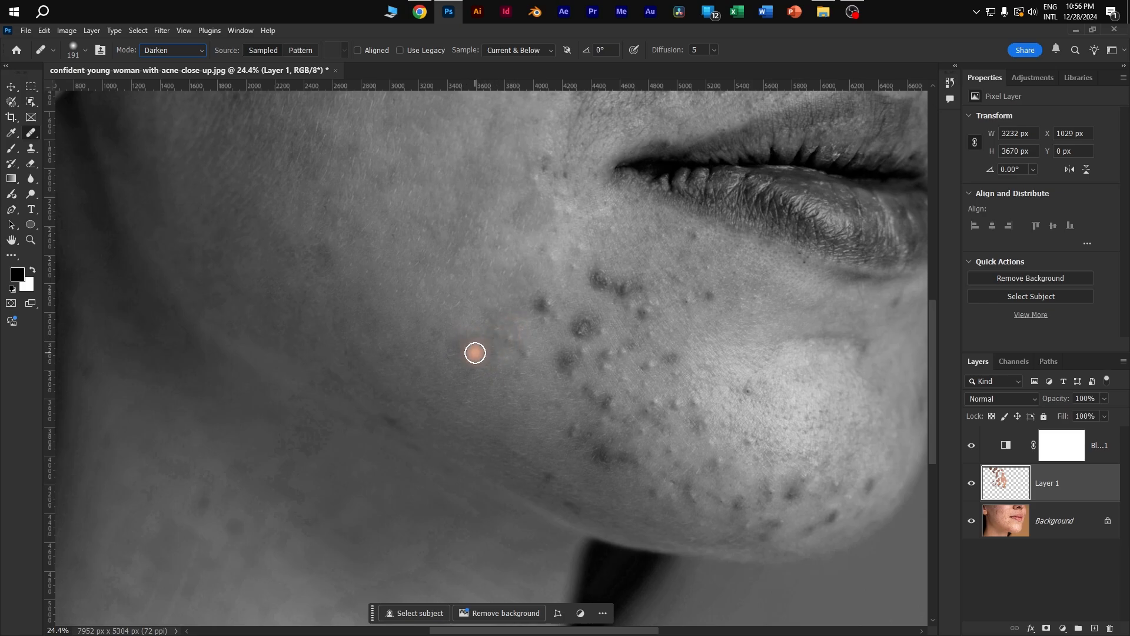
{"action": "left_click", "coordinate": [471, 351], "text": "alt"}
{"action": "left_click", "coordinate": [509, 340]}
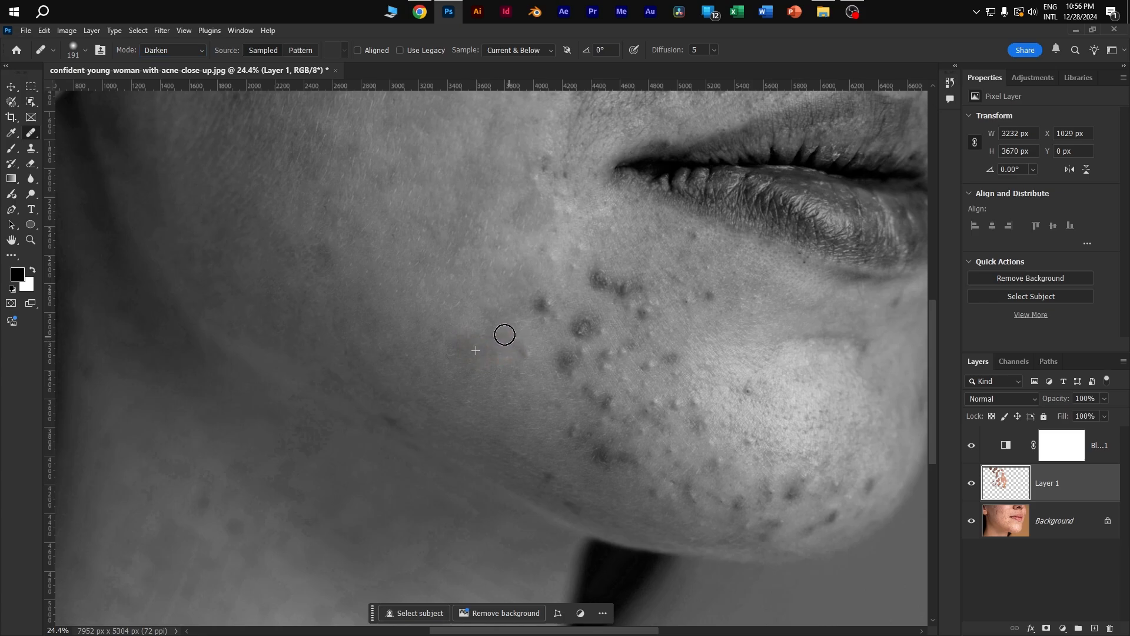
{"action": "left_click", "coordinate": [484, 352], "text": "alt"}
{"action": "left_click", "coordinate": [525, 354]}
{"action": "left_click", "coordinate": [519, 352]}
Even out the light patches on the cheek just above the previously darkened spots
{"action": "left_click", "coordinate": [471, 351], "text": "alt"}
{"action": "left_click_drag", "start_coordinate": [487, 264], "coordinate": [490, 257]}
{"action": "left_click_drag", "start_coordinate": [466, 294], "coordinate": [463, 299]}
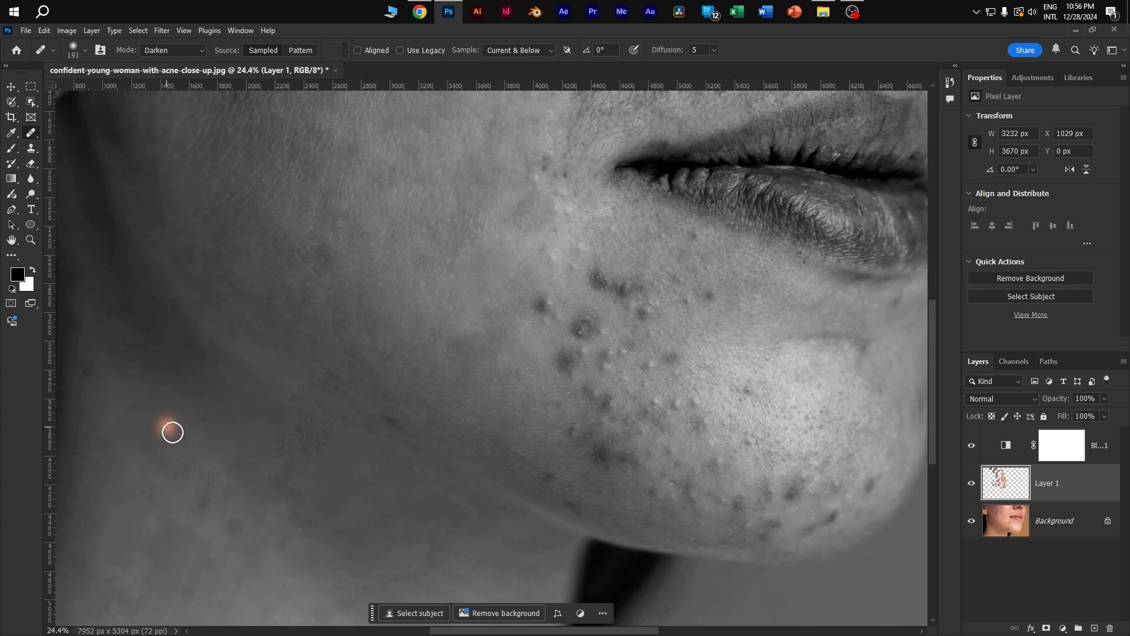
{"action": "scroll", "coordinate": [489, 389], "scroll_direction": "down", "scroll_amount": 3}
{"action": "left_click_drag", "start_coordinate": [509, 374], "coordinate": [451, 395]}
{"action": "scroll", "coordinate": [450, 391], "scroll_direction": "up", "scroll_amount": 3}
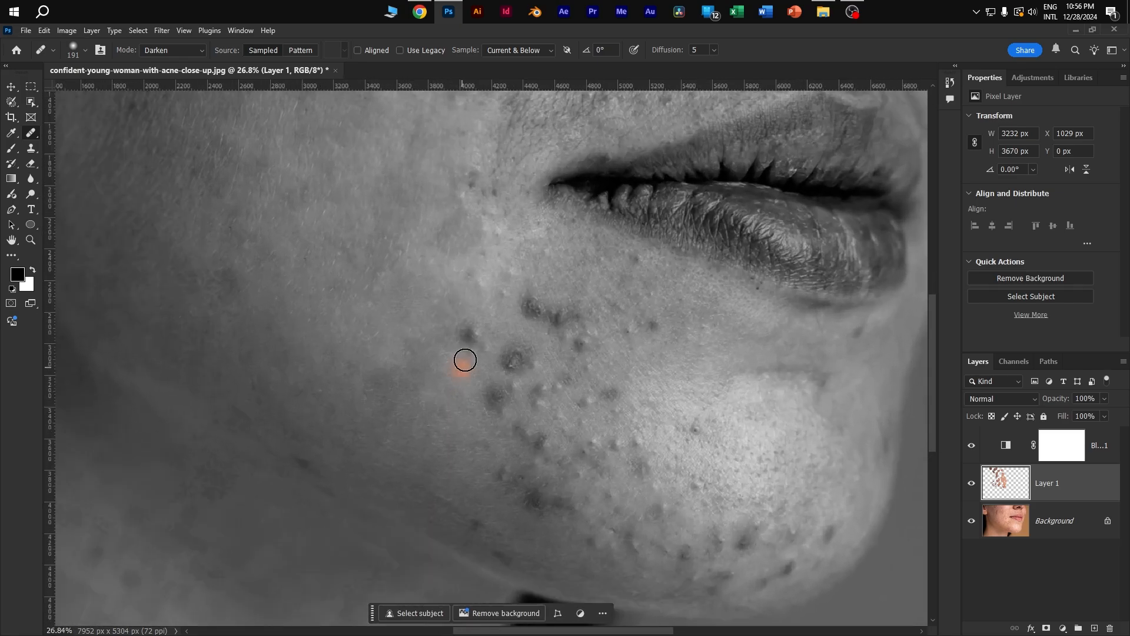
Set the healing brush mode back to Normal and heal the isolated dark spot beside the large round chin blemish
{"action": "left_click", "coordinate": [176, 50]}
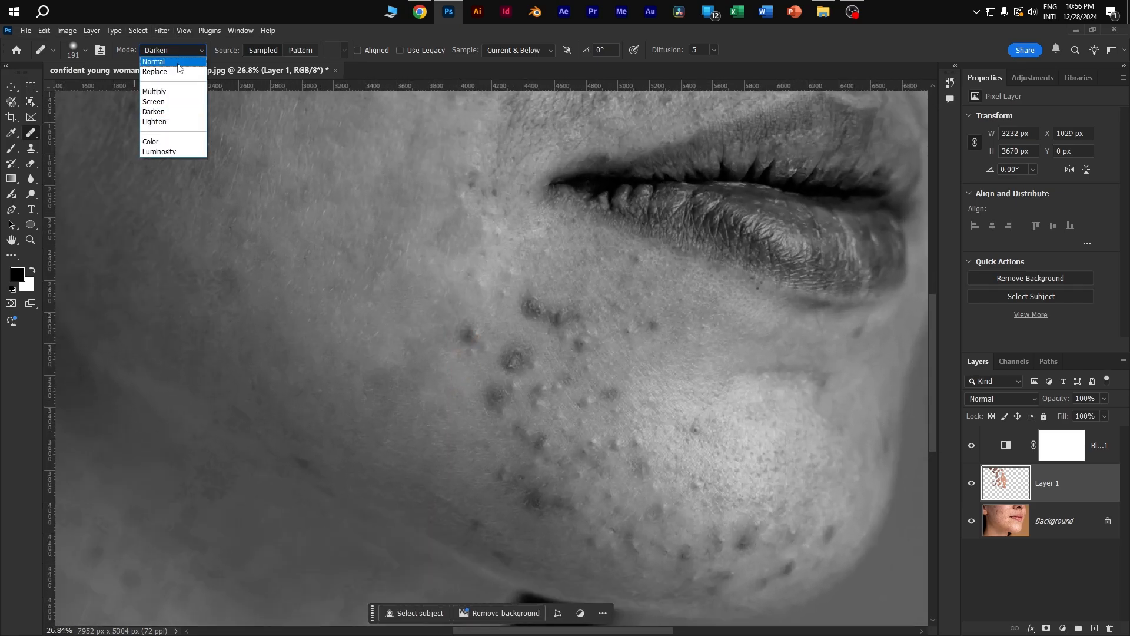
{"action": "left_click", "coordinate": [156, 61]}
{"action": "left_click", "coordinate": [451, 362], "text": "alt"}
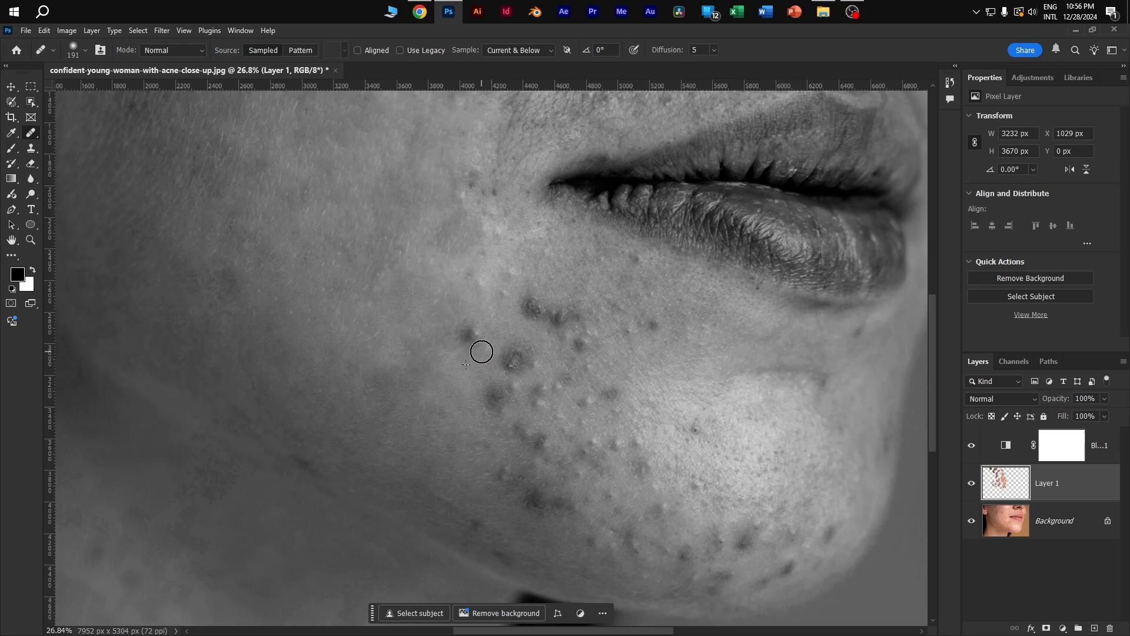
{"action": "left_click", "coordinate": [418, 329], "text": "alt"}
{"action": "left_click", "coordinate": [468, 336]}
{"action": "left_click_drag", "start_coordinate": [470, 338], "coordinate": [449, 386]}
{"action": "key", "text": "space"}
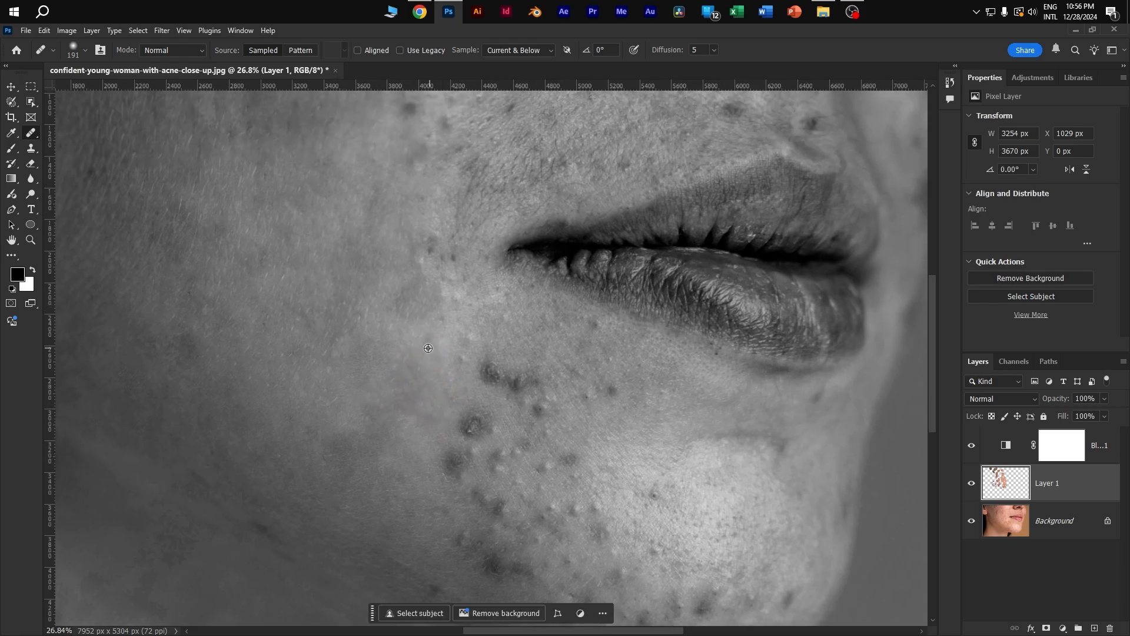
Heal the bumps and small dark spots on the cheek next to the corner of the mouth
{"action": "left_click_drag", "start_coordinate": [410, 340], "coordinate": [424, 336]}
{"action": "left_click", "coordinate": [425, 336]}
{"action": "left_click", "coordinate": [454, 302]}
{"action": "left_click", "coordinate": [411, 310], "text": "alt"}
{"action": "mouse_move", "coordinate": [440, 292]}
{"action": "left_mouse_down"}
{"action": "mouse_move", "coordinate": [423, 269]}
{"action": "mouse_move", "coordinate": [433, 259]}
{"action": "left_mouse_up"}
{"action": "left_click", "coordinate": [385, 264], "text": "alt"}
{"action": "left_click", "coordinate": [408, 212], "text": "alt"}
{"action": "scroll", "coordinate": [445, 297], "scroll_direction": "down", "scroll_amount": 2}
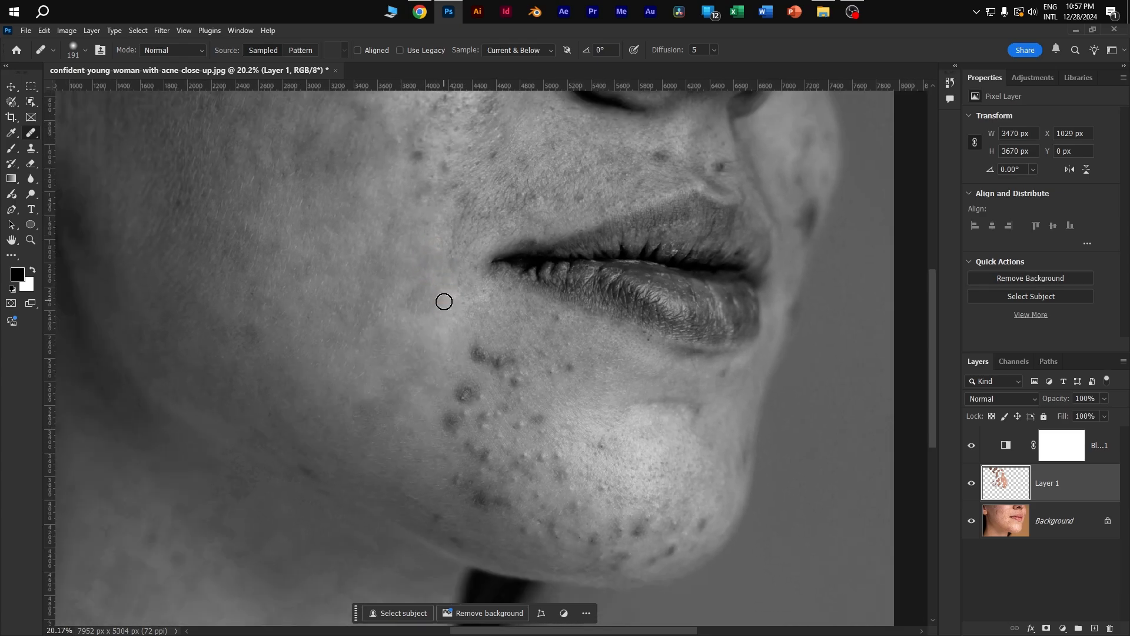
{"action": "scroll", "coordinate": [434, 354], "scroll_direction": "up", "scroll_amount": 3}
Heal the elongated dark blemishes directly below the corner of the mouth
{"action": "left_click", "coordinate": [460, 239], "text": "alt"}
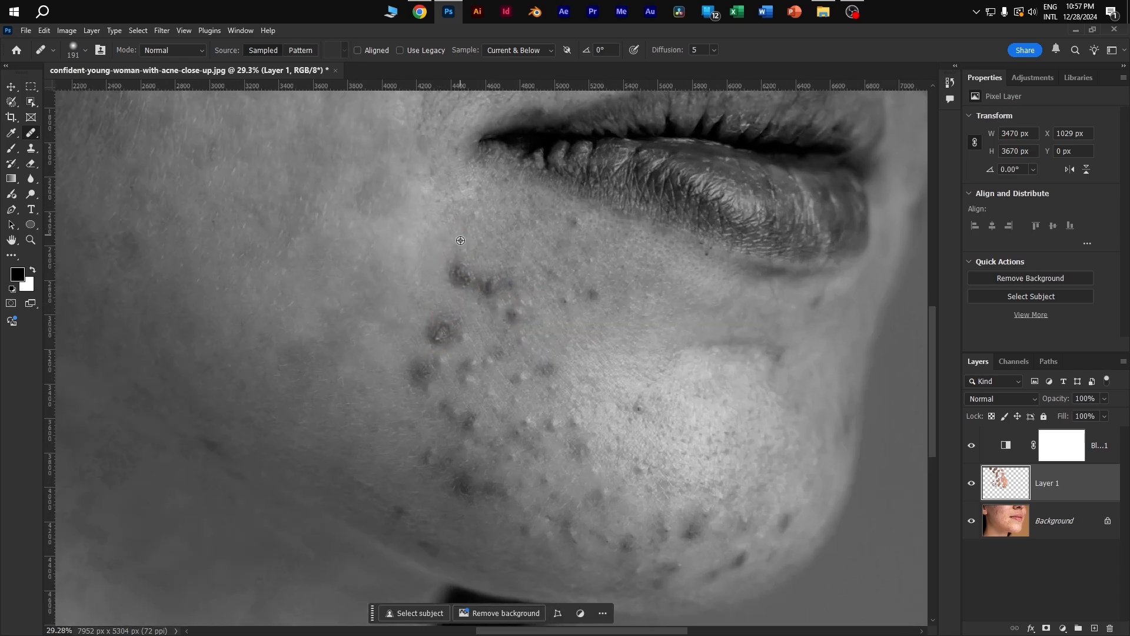
{"action": "mouse_move", "coordinate": [456, 275]}
{"action": "left_mouse_down"}
{"action": "mouse_move", "coordinate": [467, 257]}
{"action": "mouse_move", "coordinate": [465, 277]}
{"action": "mouse_move", "coordinate": [516, 279]}
{"action": "mouse_move", "coordinate": [486, 297]}
{"action": "left_mouse_up"}
{"action": "left_click", "coordinate": [491, 256], "text": "alt"}
{"action": "left_click", "coordinate": [495, 245], "text": "alt"}
Heal the large round blemish at the side of the chin and the dark patch beneath it
{"action": "left_click", "coordinate": [421, 285], "text": "alt"}
{"action": "mouse_move", "coordinate": [439, 329]}
{"action": "left_mouse_down"}
{"action": "mouse_move", "coordinate": [466, 336]}
{"action": "mouse_move", "coordinate": [441, 334]}
{"action": "mouse_move", "coordinate": [437, 316]}
{"action": "mouse_move", "coordinate": [425, 327]}
{"action": "mouse_move", "coordinate": [426, 339]}
{"action": "mouse_move", "coordinate": [458, 344]}
{"action": "mouse_move", "coordinate": [455, 312]}
{"action": "mouse_move", "coordinate": [450, 332]}
{"action": "mouse_move", "coordinate": [408, 359]}
{"action": "mouse_move", "coordinate": [423, 368]}
{"action": "mouse_move", "coordinate": [421, 385]}
{"action": "mouse_move", "coordinate": [410, 378]}
{"action": "mouse_move", "coordinate": [423, 386]}
{"action": "mouse_move", "coordinate": [438, 369]}
{"action": "left_mouse_up"}
{"action": "left_click", "coordinate": [434, 300], "text": "alt"}
{"action": "left_click", "coordinate": [396, 339], "text": "alt"}
{"action": "left_click", "coordinate": [399, 343], "text": "alt"}
{"action": "left_click", "coordinate": [414, 389], "text": "alt"}
{"action": "mouse_move", "coordinate": [440, 407]}
{"action": "left_mouse_down"}
{"action": "mouse_move", "coordinate": [456, 415]}
{"action": "mouse_move", "coordinate": [459, 342]}
{"action": "left_mouse_up"}
Heal the small dark marks at the cheek-side lower edge of the acne cluster, above the jawline
{"action": "left_click", "coordinate": [426, 365], "text": "alt"}
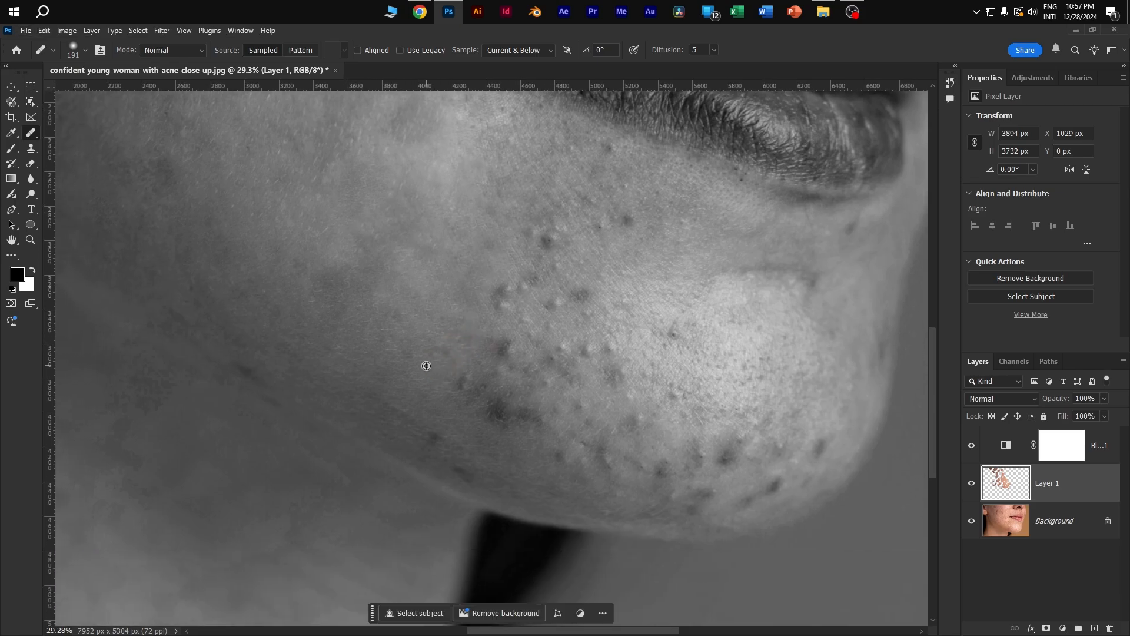
{"action": "mouse_move", "coordinate": [461, 381]}
{"action": "left_mouse_down"}
{"action": "mouse_move", "coordinate": [456, 411]}
{"action": "mouse_move", "coordinate": [480, 388]}
{"action": "left_mouse_up"}
{"action": "left_click", "coordinate": [447, 395], "text": "alt"}
{"action": "left_click_drag", "start_coordinate": [399, 384], "coordinate": [430, 353]}
{"action": "left_click_drag", "start_coordinate": [432, 273], "coordinate": [451, 325]}
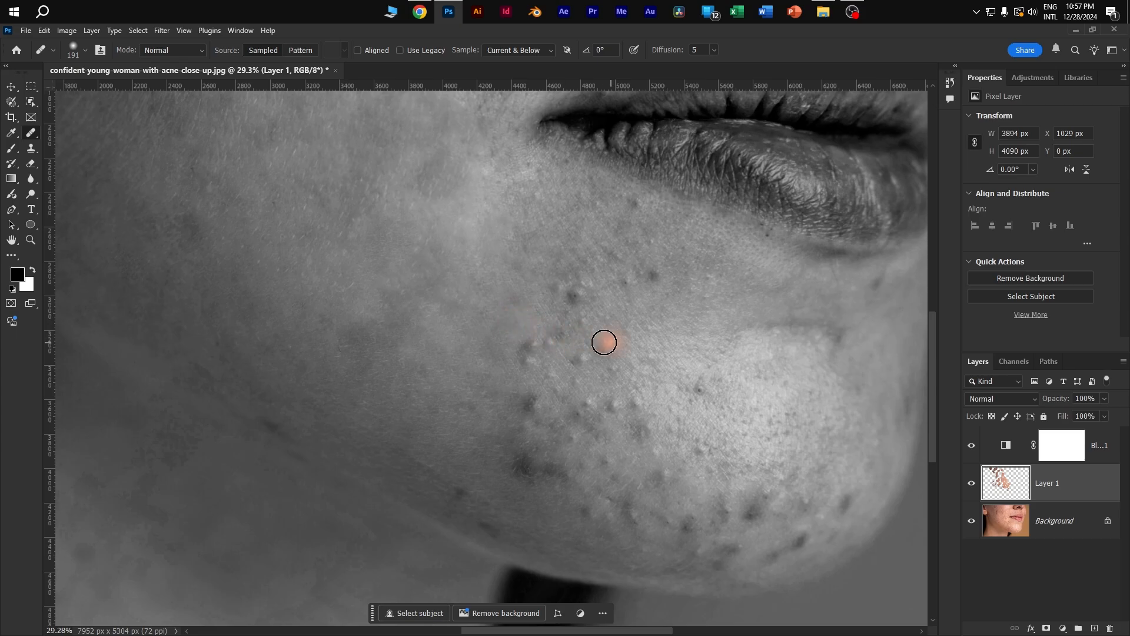
Heal the small raised bumps along the cheek-side middle of the acne cluster
{"action": "left_click", "coordinate": [457, 341], "text": "alt"}
{"action": "mouse_move", "coordinate": [525, 340]}
{"action": "left_mouse_down"}
{"action": "mouse_move", "coordinate": [525, 366]}
{"action": "mouse_move", "coordinate": [518, 356]}
{"action": "mouse_move", "coordinate": [565, 332]}
{"action": "mouse_move", "coordinate": [508, 317]}
{"action": "mouse_move", "coordinate": [513, 305]}
{"action": "mouse_move", "coordinate": [553, 318]}
{"action": "mouse_move", "coordinate": [580, 305]}
{"action": "mouse_move", "coordinate": [553, 285]}
{"action": "mouse_move", "coordinate": [585, 297]}
{"action": "mouse_move", "coordinate": [573, 274]}
{"action": "mouse_move", "coordinate": [563, 312]}
{"action": "mouse_move", "coordinate": [618, 327]}
{"action": "mouse_move", "coordinate": [544, 376]}
{"action": "left_mouse_up"}
{"action": "left_click", "coordinate": [475, 369], "text": "alt"}
{"action": "left_click", "coordinate": [476, 342], "text": "alt"}
Heal the dark bump and its small neighbours at the top of the chin, below the mouth corner
{"action": "left_click", "coordinate": [515, 320], "text": "alt"}
{"action": "left_click", "coordinate": [541, 313], "text": "alt"}
{"action": "left_click", "coordinate": [539, 310], "text": "alt"}
{"action": "left_click", "coordinate": [574, 274]}
{"action": "left_click", "coordinate": [528, 315], "text": "alt"}
Heal the small dark spots on the skin just below the lower lip
{"action": "left_click", "coordinate": [583, 356], "text": "alt"}
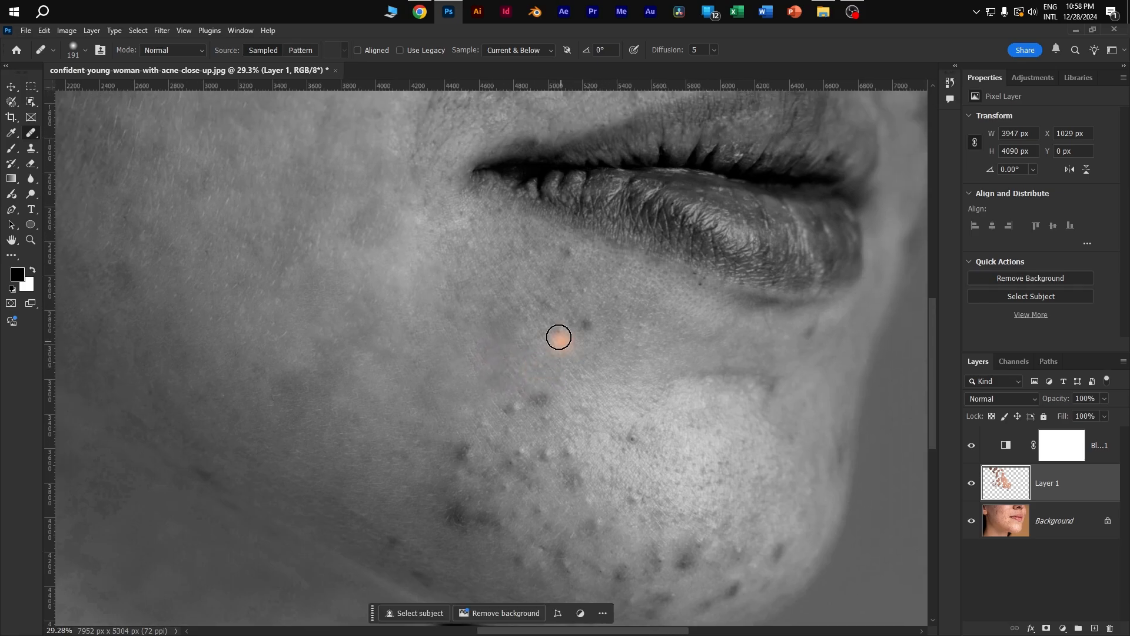
{"action": "left_click", "coordinate": [555, 333]}
{"action": "left_click", "coordinate": [605, 343], "text": "alt"}
{"action": "left_click_drag", "start_coordinate": [595, 335], "coordinate": [579, 321]}
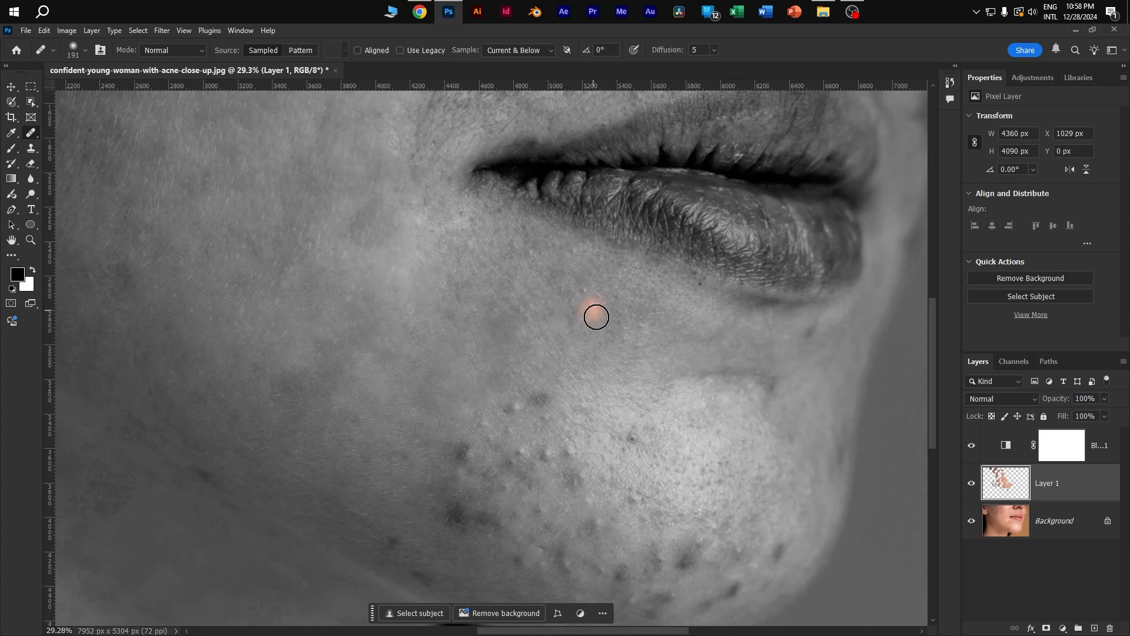
Heal the bumps on the upper side of the chin and the dark spot towards the cheek
{"action": "scroll", "coordinate": [549, 391], "scroll_direction": "down", "scroll_amount": 3}
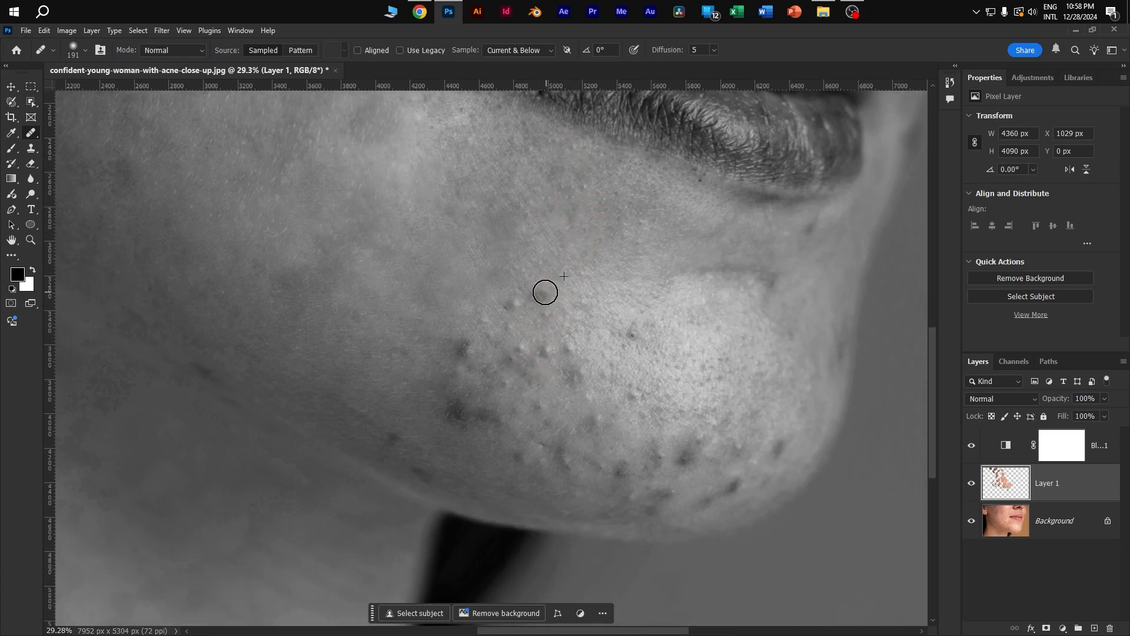
{"action": "left_click", "coordinate": [488, 276], "text": "alt"}
{"action": "mouse_move", "coordinate": [517, 299]}
{"action": "left_mouse_down"}
{"action": "mouse_move", "coordinate": [459, 336]}
{"action": "mouse_move", "coordinate": [469, 343]}
{"action": "mouse_move", "coordinate": [441, 343]}
{"action": "mouse_move", "coordinate": [465, 355]}
{"action": "mouse_move", "coordinate": [468, 304]}
{"action": "left_mouse_up"}
{"action": "left_click", "coordinate": [455, 303], "text": "alt"}
{"action": "left_click", "coordinate": [484, 319]}
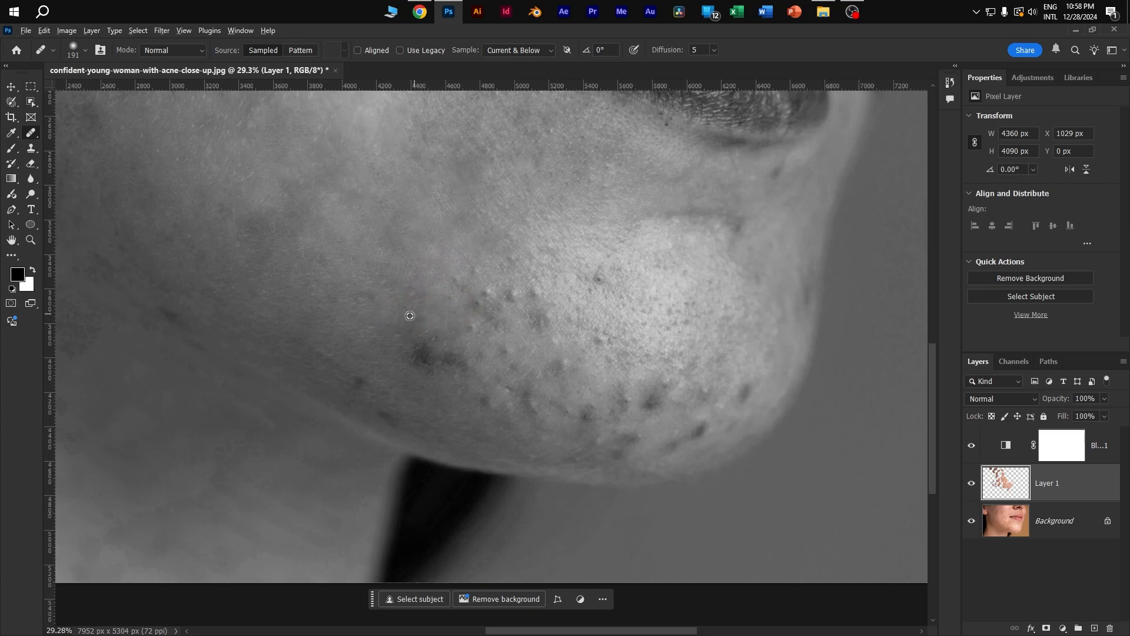
Heal the wide dark patch on the lower cheek side of the chin, above the jawline
{"action": "mouse_move", "coordinate": [397, 343]}
{"action": "left_mouse_down"}
{"action": "mouse_move", "coordinate": [446, 364]}
{"action": "mouse_move", "coordinate": [459, 355]}
{"action": "mouse_move", "coordinate": [463, 368]}
{"action": "mouse_move", "coordinate": [370, 401]}
{"action": "left_mouse_up"}
{"action": "left_click", "coordinate": [338, 337], "text": "alt"}
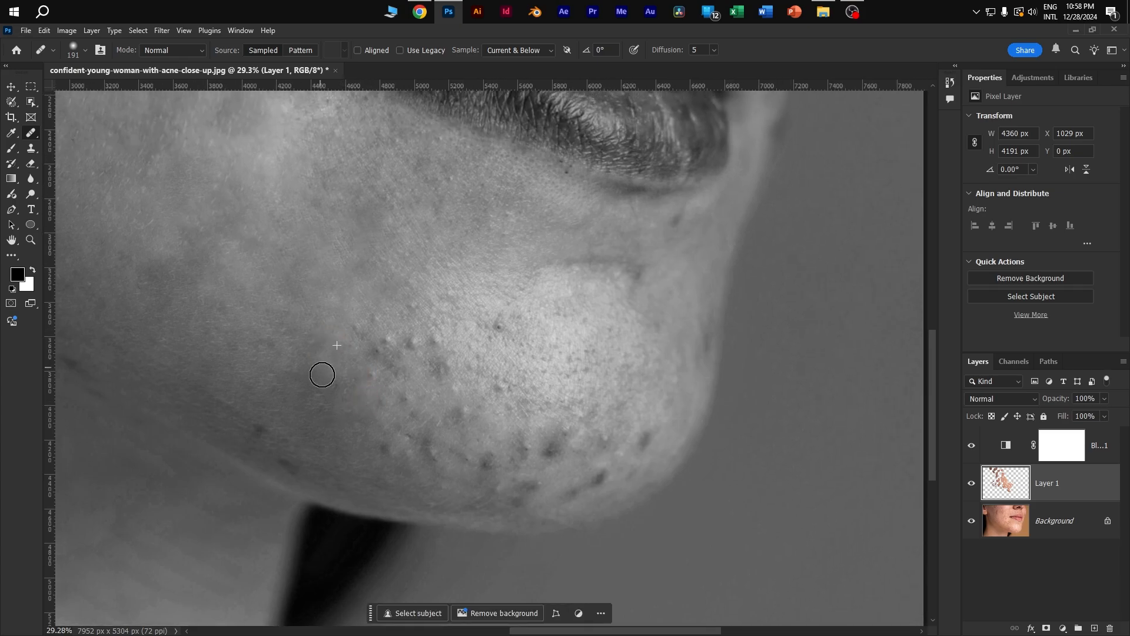
{"action": "left_click", "coordinate": [338, 370], "text": "alt"}
Heal the row of bumps and dark spots along the side of the chin, resampling matching skin
{"action": "left_click", "coordinate": [336, 349], "text": "alt"}
{"action": "mouse_move", "coordinate": [366, 352]}
{"action": "left_mouse_down"}
{"action": "mouse_move", "coordinate": [414, 336]}
{"action": "mouse_move", "coordinate": [391, 348]}
{"action": "mouse_move", "coordinate": [399, 307]}
{"action": "mouse_move", "coordinate": [418, 307]}
{"action": "mouse_move", "coordinate": [441, 352]}
{"action": "left_mouse_up"}
{"action": "left_click", "coordinate": [379, 321], "text": "alt"}
{"action": "left_click", "coordinate": [423, 317], "text": "alt"}
{"action": "mouse_move", "coordinate": [441, 365]}
{"action": "left_mouse_down"}
{"action": "mouse_move", "coordinate": [384, 365]}
{"action": "mouse_move", "coordinate": [366, 379]}
{"action": "mouse_move", "coordinate": [389, 385]}
{"action": "mouse_move", "coordinate": [507, 319]}
{"action": "left_mouse_up"}
{"action": "left_click", "coordinate": [407, 345], "text": "alt"}
{"action": "left_click", "coordinate": [362, 354], "text": "alt"}
{"action": "left_click", "coordinate": [371, 374]}
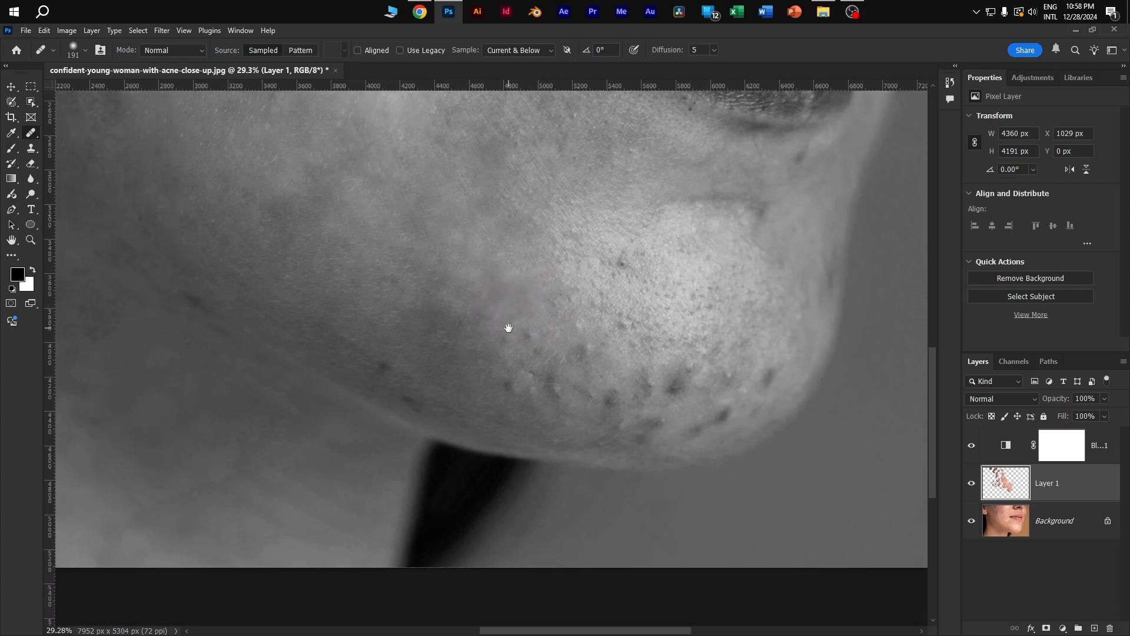
Heal the two dark spots along the jawline above the neck shadow
{"action": "left_click", "coordinate": [349, 345], "text": "alt"}
{"action": "left_click_drag", "start_coordinate": [384, 365], "coordinate": [391, 367]}
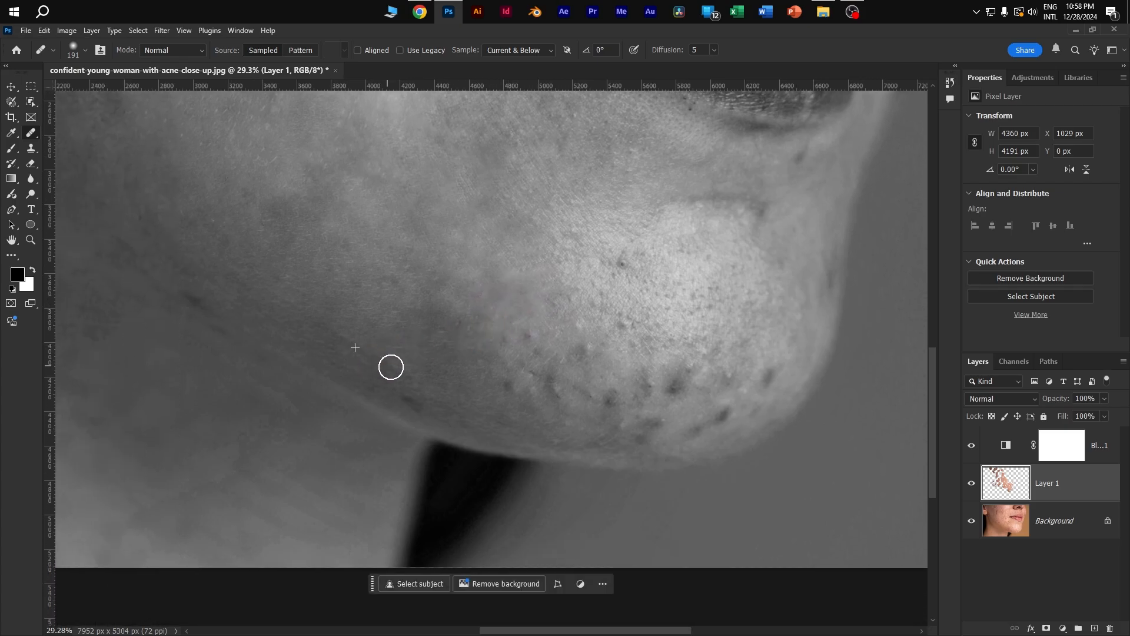
{"action": "left_click", "coordinate": [380, 386], "text": "alt"}
{"action": "left_click", "coordinate": [408, 398]}
Heal the dark spot at the edge of the bright highlight on the chin
{"action": "left_click_drag", "start_coordinate": [500, 381], "coordinate": [366, 408]}
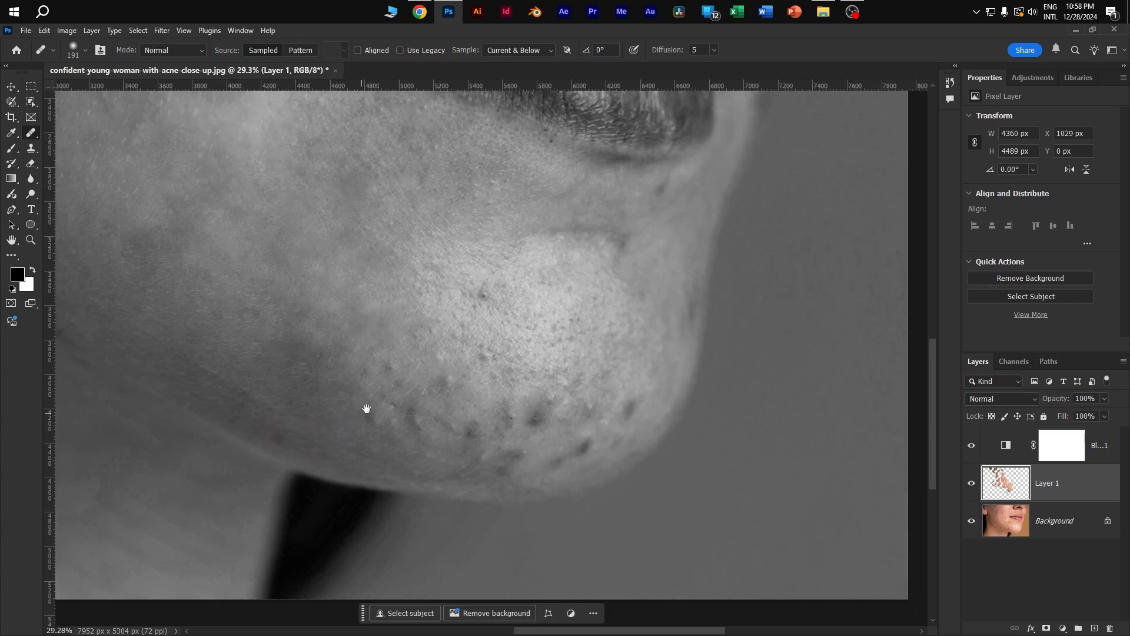
{"action": "left_click", "coordinate": [460, 310], "text": "alt"}
{"action": "left_click_drag", "start_coordinate": [487, 302], "coordinate": [484, 293]}
Heal the dark marks on the cheek side of the lower chin
{"action": "mouse_move", "coordinate": [427, 363]}
{"action": "left_mouse_down"}
{"action": "mouse_move", "coordinate": [487, 305]}
{"action": "mouse_move", "coordinate": [419, 311]}
{"action": "left_mouse_up"}
{"action": "left_click", "coordinate": [401, 350], "text": "alt"}
{"action": "left_click", "coordinate": [426, 360]}
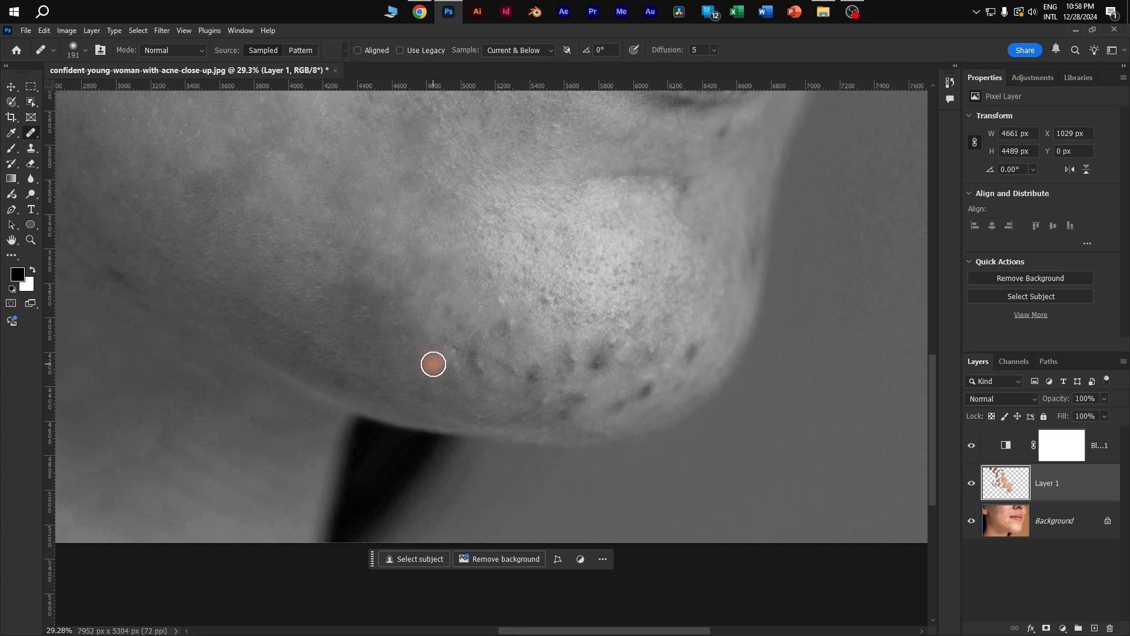
{"action": "left_click", "coordinate": [447, 385], "text": "alt"}
{"action": "left_click_drag", "start_coordinate": [472, 370], "coordinate": [454, 343]}
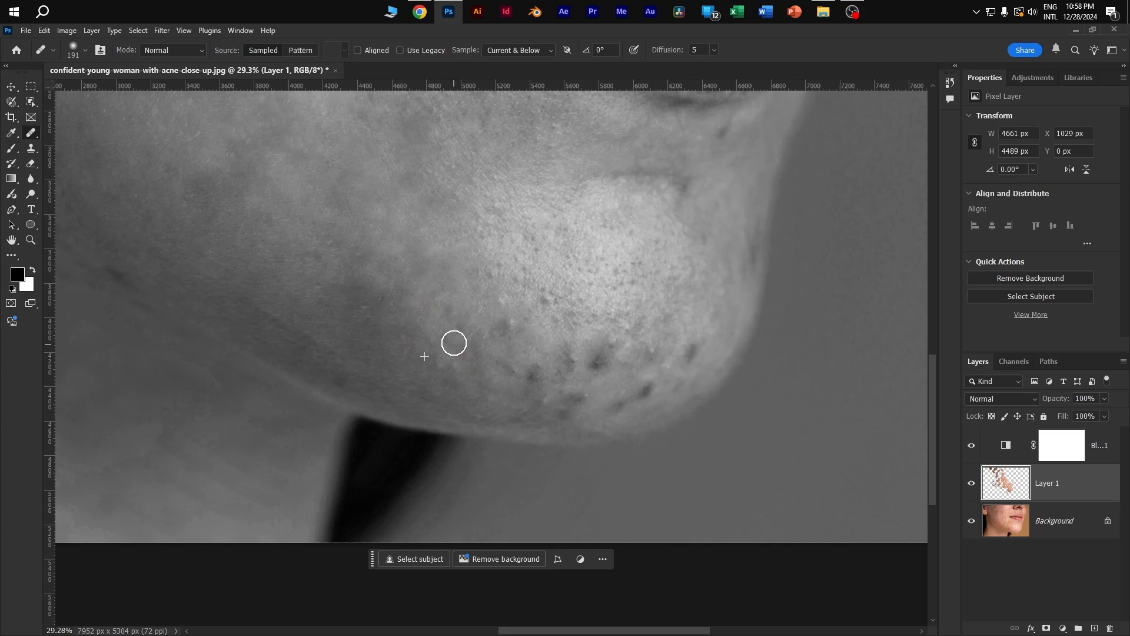
Heal the dark spots on the lower chin beneath the highlight, sampling adjacent clean skin
{"action": "left_click", "coordinate": [467, 314], "text": "alt"}
{"action": "left_click", "coordinate": [483, 268]}
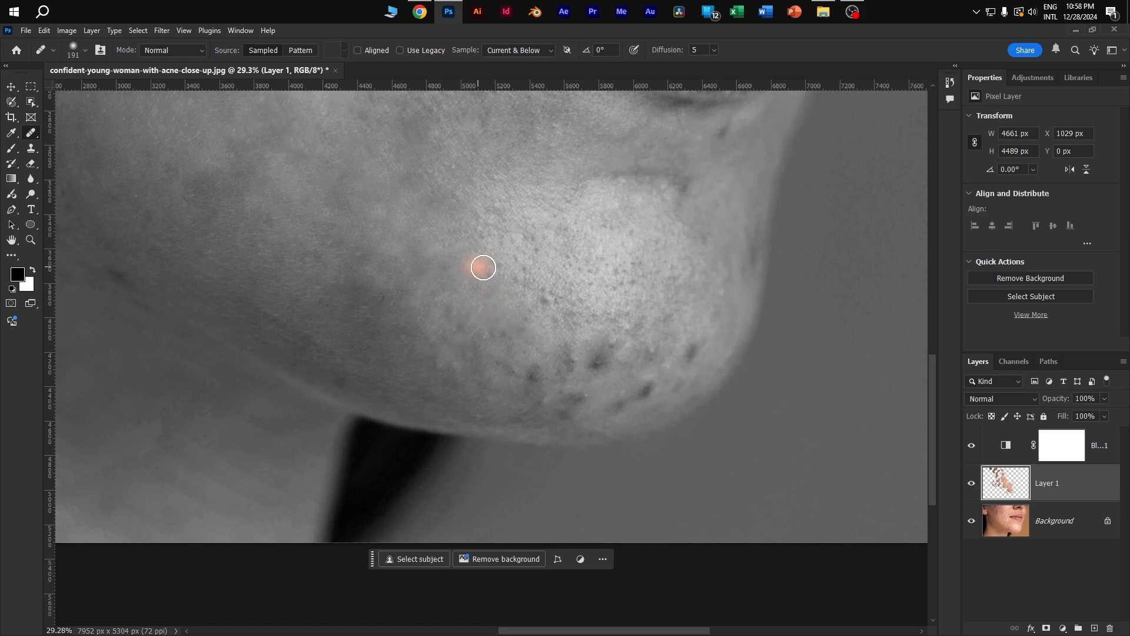
{"action": "left_click", "coordinate": [540, 313]}
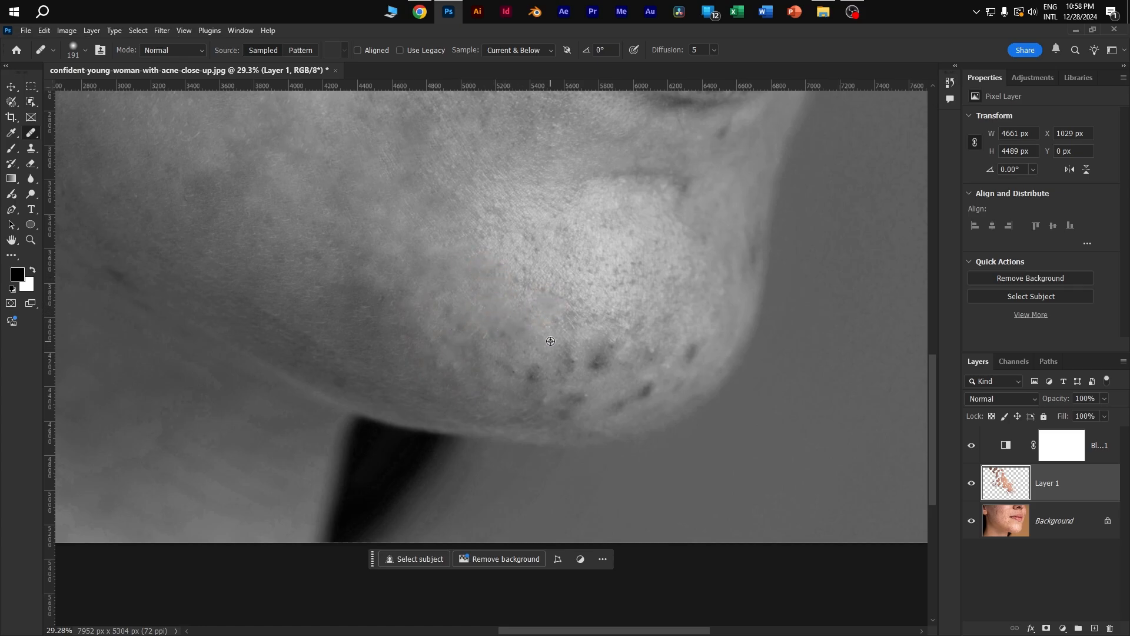
{"action": "left_click", "coordinate": [559, 331], "text": "alt"}
{"action": "left_click_drag", "start_coordinate": [580, 326], "coordinate": [627, 236]}
{"action": "left_click", "coordinate": [570, 258], "text": "alt"}
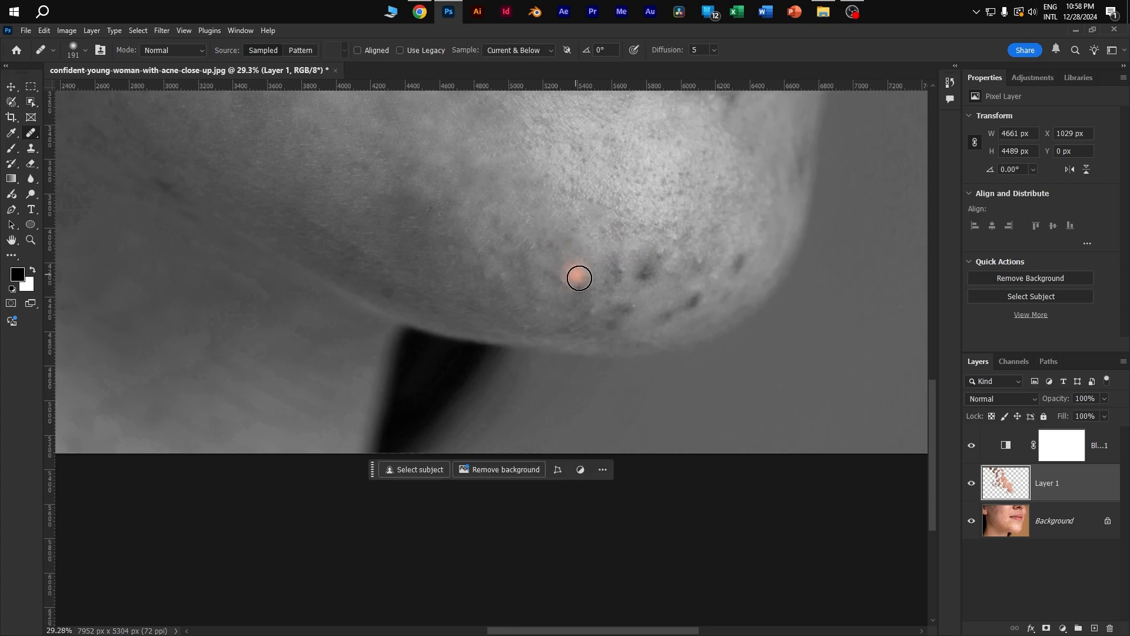
{"action": "mouse_move", "coordinate": [588, 287]}
{"action": "left_mouse_down"}
{"action": "mouse_move", "coordinate": [507, 260]}
{"action": "mouse_move", "coordinate": [526, 247]}
{"action": "mouse_move", "coordinate": [529, 264]}
{"action": "mouse_move", "coordinate": [563, 253]}
{"action": "mouse_move", "coordinate": [553, 262]}
{"action": "mouse_move", "coordinate": [572, 237]}
{"action": "mouse_move", "coordinate": [503, 257]}
{"action": "mouse_move", "coordinate": [497, 295]}
{"action": "mouse_move", "coordinate": [508, 234]}
{"action": "mouse_move", "coordinate": [468, 254]}
{"action": "left_mouse_up"}
Heal the large dark blemishes and small marks along the bottom middle of the chin
{"action": "left_click", "coordinate": [592, 249], "text": "alt"}
{"action": "left_click", "coordinate": [507, 249], "text": "alt"}
{"action": "left_click", "coordinate": [531, 230], "text": "alt"}
{"action": "left_click", "coordinate": [505, 223], "text": "alt"}
{"action": "left_click", "coordinate": [377, 271], "text": "alt"}
{"action": "mouse_move", "coordinate": [399, 271]}
{"action": "left_mouse_down"}
{"action": "mouse_move", "coordinate": [406, 258]}
{"action": "mouse_move", "coordinate": [394, 277]}
{"action": "mouse_move", "coordinate": [431, 301]}
{"action": "left_mouse_up"}
{"action": "left_click", "coordinate": [419, 258], "text": "alt"}
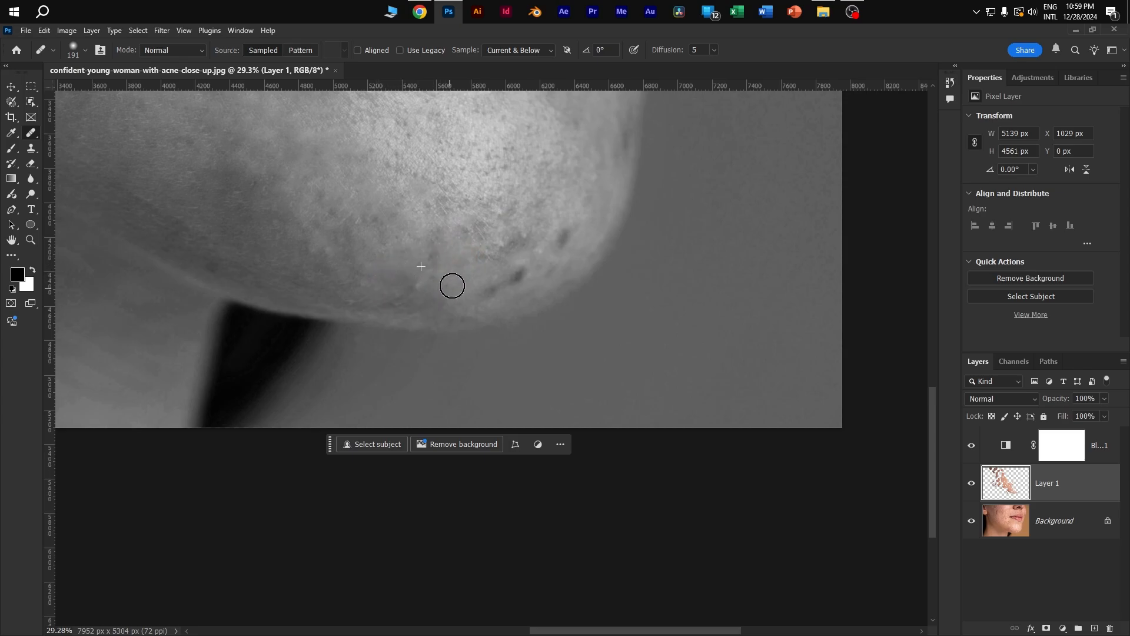
Heal the remaining dark spots near the chin's outer edge
{"action": "left_click_drag", "start_coordinate": [499, 277], "coordinate": [339, 361]}
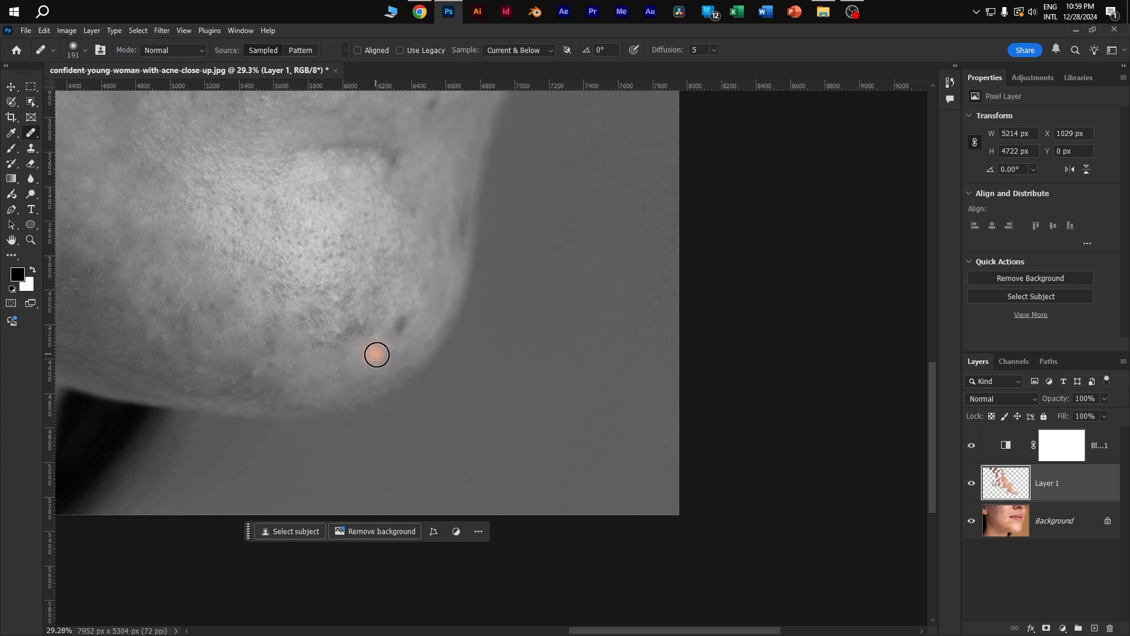
{"action": "left_click", "coordinate": [355, 360], "text": "alt"}
{"action": "left_click_drag", "start_coordinate": [398, 332], "coordinate": [404, 313]}
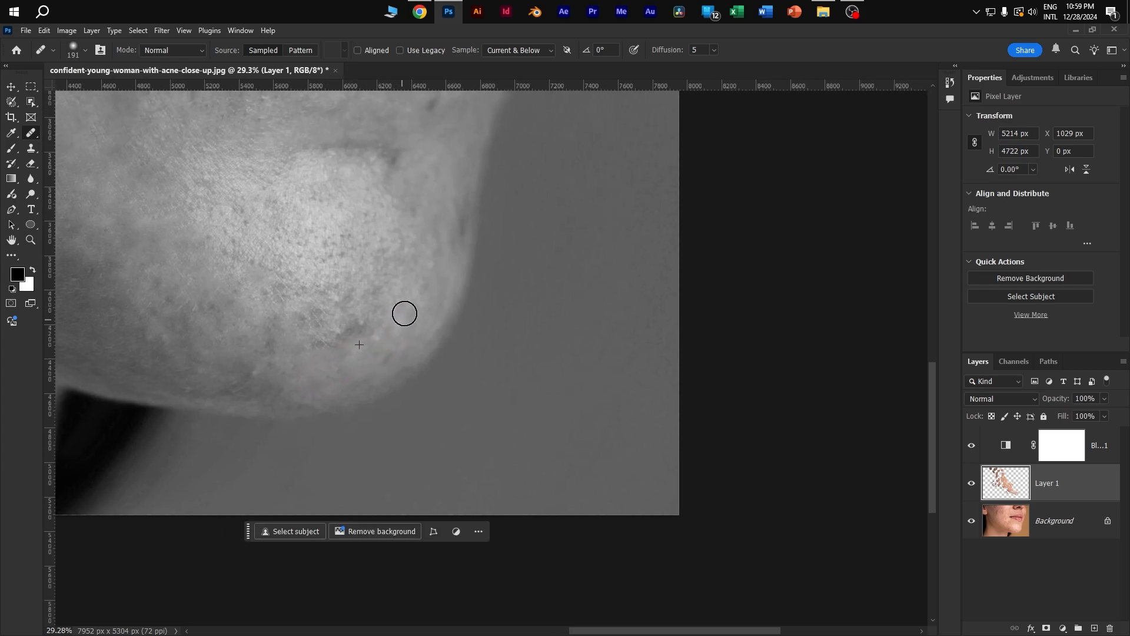
Heal the remaining dark patches on the lower outer chin, sampling clean skin beside them
{"action": "left_click", "coordinate": [426, 326], "text": "alt"}
{"action": "mouse_move", "coordinate": [395, 352]}
{"action": "left_mouse_down"}
{"action": "mouse_move", "coordinate": [344, 331]}
{"action": "mouse_move", "coordinate": [346, 320]}
{"action": "mouse_move", "coordinate": [319, 340]}
{"action": "left_mouse_up"}
{"action": "left_click", "coordinate": [408, 314], "text": "alt"}
Heal the dark patches between the lower lip and the chin highlight and along the chin's outer edge
{"action": "left_click_drag", "start_coordinate": [373, 264], "coordinate": [327, 429]}
{"action": "left_click", "coordinate": [396, 296], "text": "alt"}
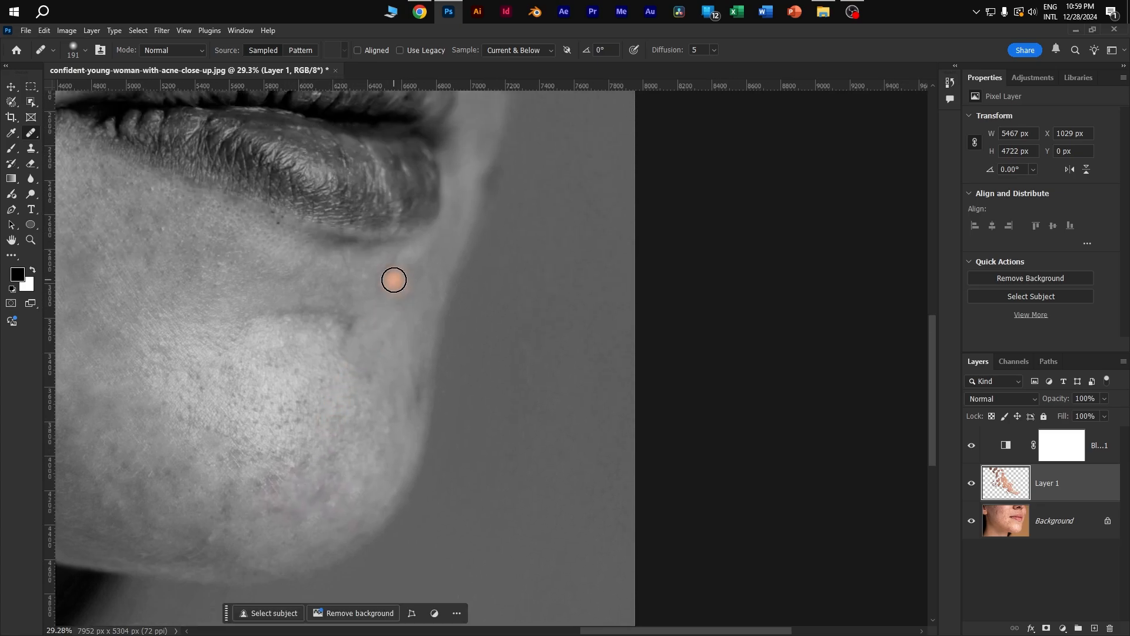
{"action": "mouse_move", "coordinate": [394, 280]}
{"action": "left_mouse_down"}
{"action": "mouse_move", "coordinate": [383, 270]}
{"action": "mouse_move", "coordinate": [378, 280]}
{"action": "mouse_move", "coordinate": [391, 312]}
{"action": "left_mouse_up"}
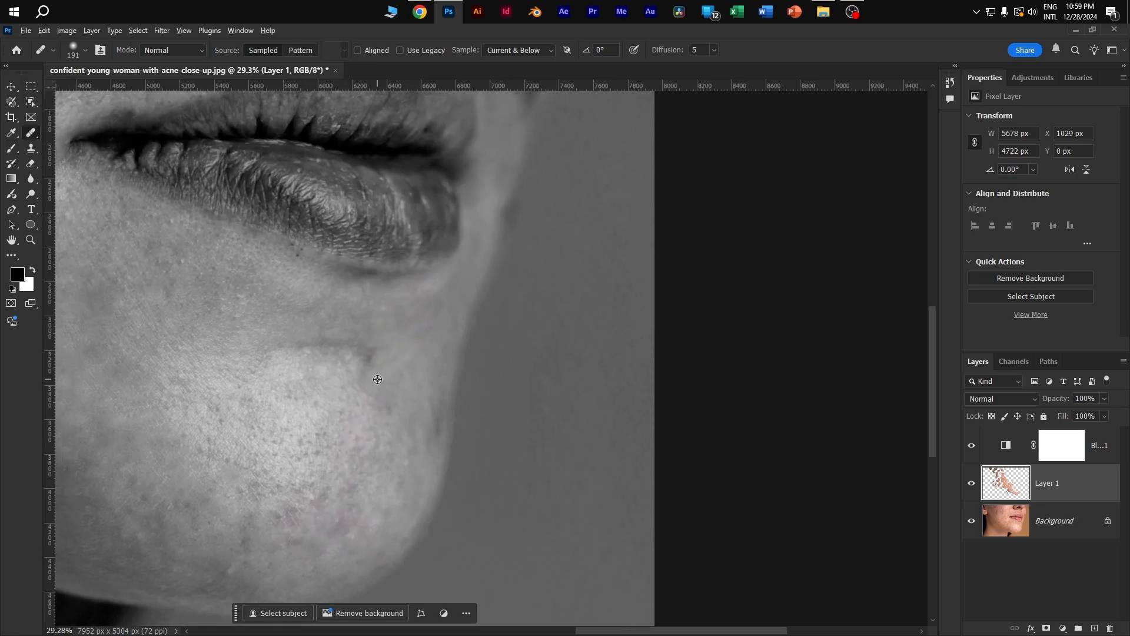
{"action": "left_click_drag", "start_coordinate": [358, 361], "coordinate": [338, 322]}
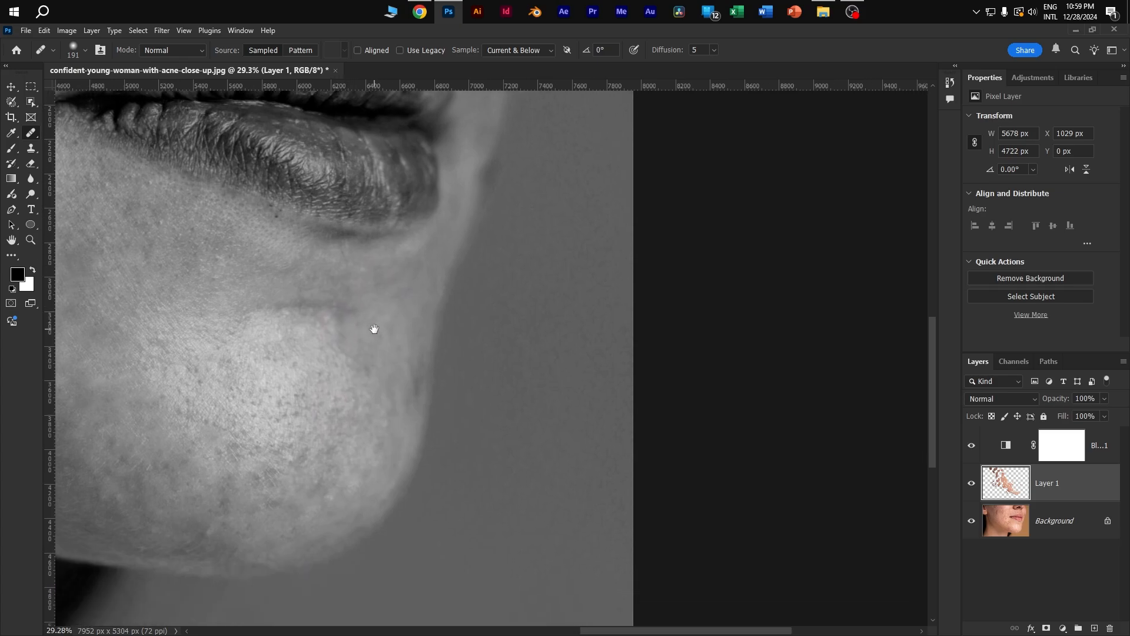
{"action": "left_click", "coordinate": [405, 416], "text": "alt"}
{"action": "left_click_drag", "start_coordinate": [414, 407], "coordinate": [415, 350]}
Heal the dark spots on the neck and the dark mark along the jawline
{"action": "scroll", "coordinate": [416, 344], "scroll_direction": "down", "scroll_amount": 5}
{"action": "left_click_drag", "start_coordinate": [503, 354], "coordinate": [521, 345]}
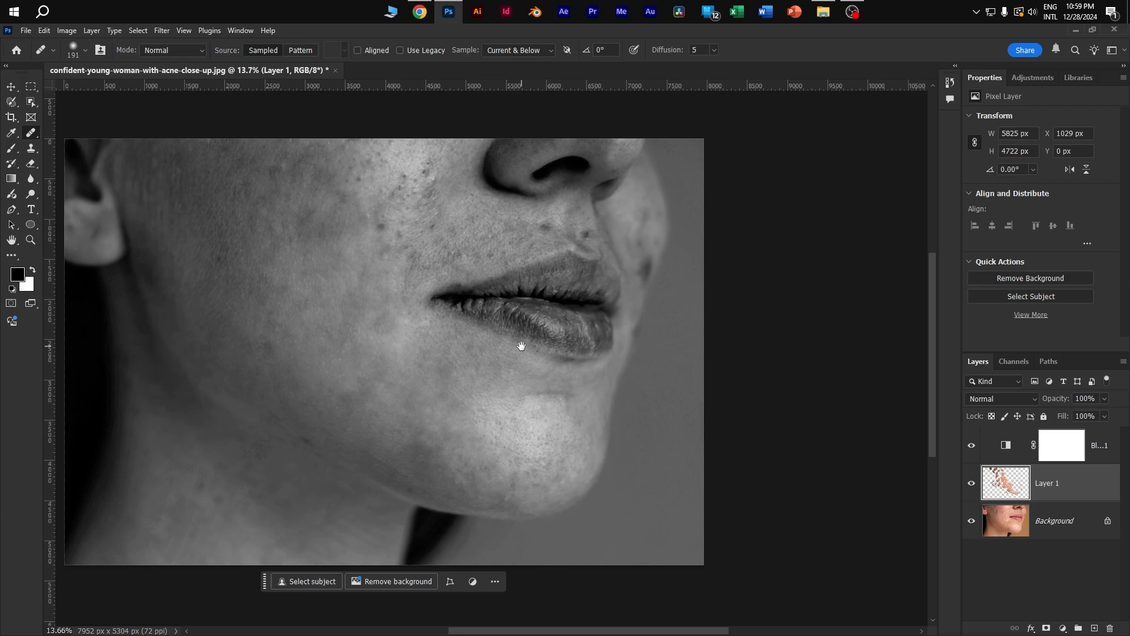
{"action": "left_click_drag", "start_coordinate": [357, 304], "coordinate": [507, 255]}
{"action": "scroll", "coordinate": [342, 398], "scroll_direction": "up", "scroll_amount": 3}
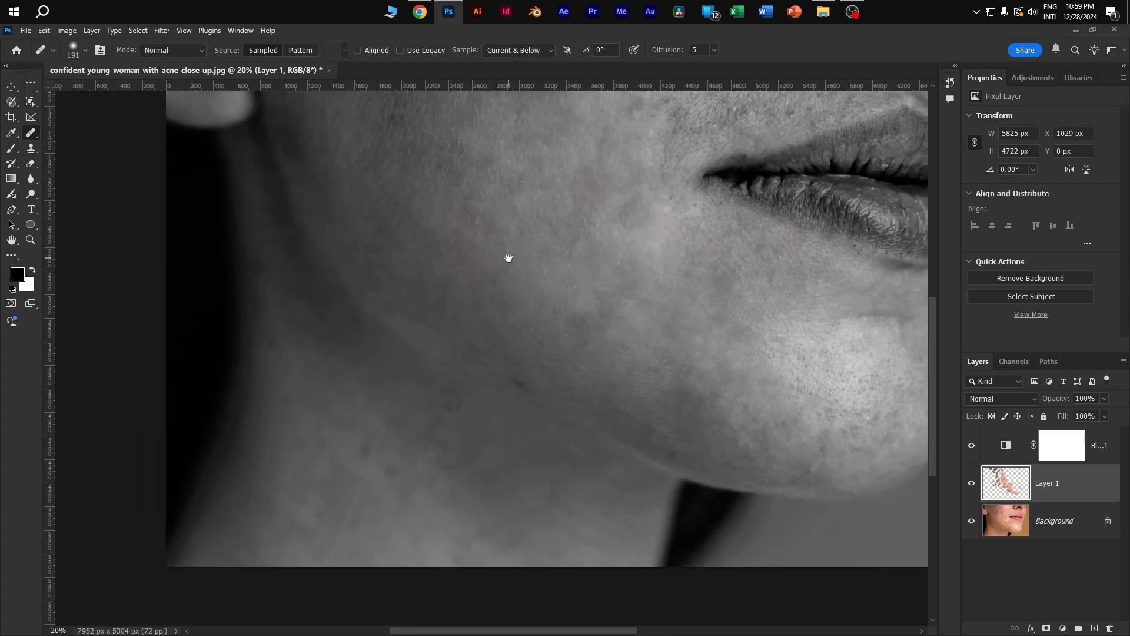
{"action": "left_click", "coordinate": [369, 419], "text": "alt"}
{"action": "left_click_drag", "start_coordinate": [371, 441], "coordinate": [368, 447]}
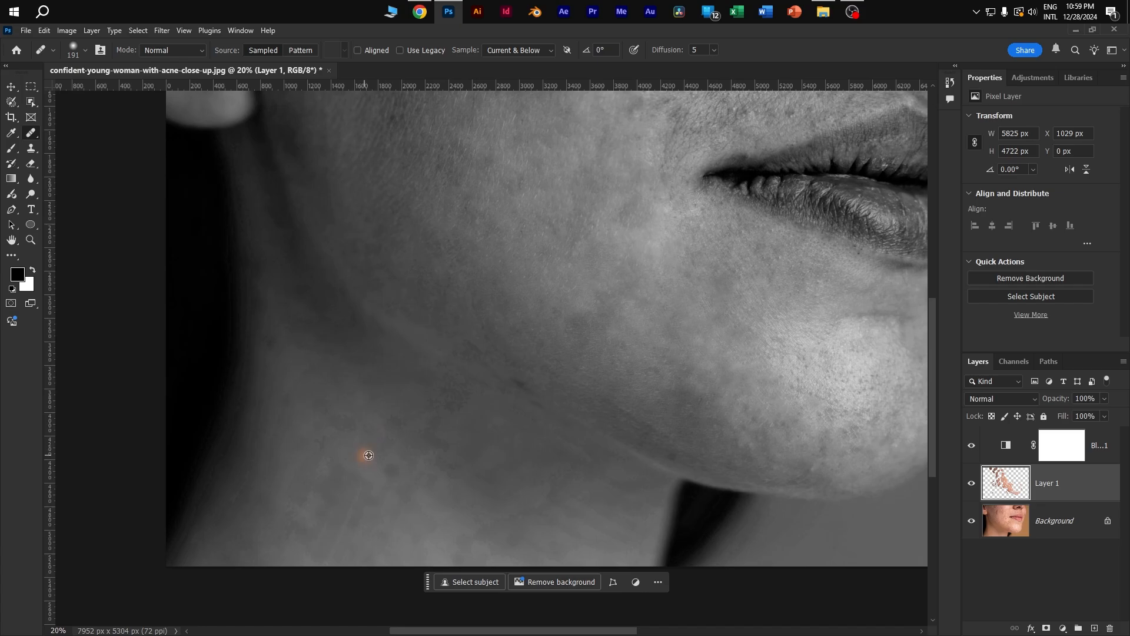
{"action": "left_click_drag", "start_coordinate": [455, 439], "coordinate": [344, 481]}
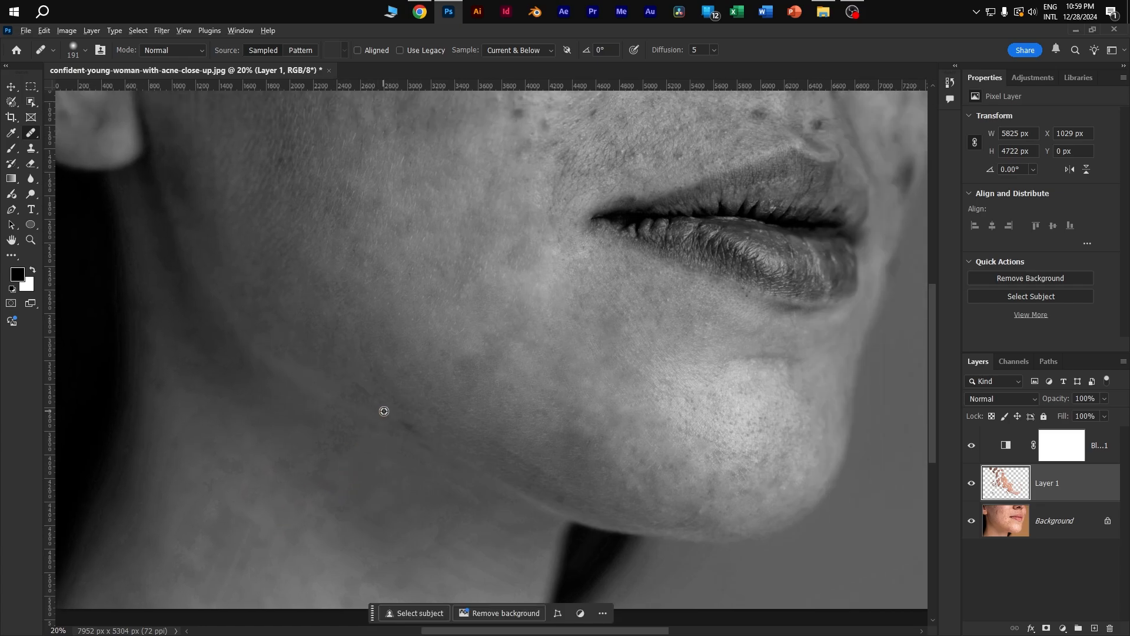
Heal the dark spots on the cheek above the corner of the mouth, sampling clean skin just below them
{"action": "scroll", "coordinate": [442, 407], "scroll_direction": "down", "scroll_amount": 2}
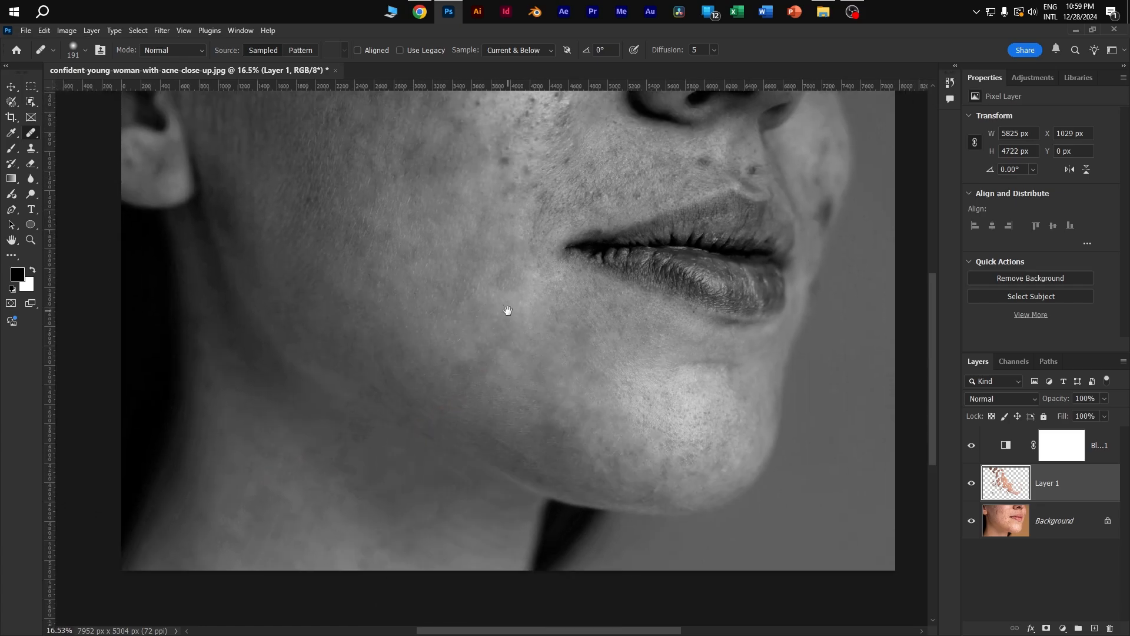
{"action": "left_click_drag", "start_coordinate": [507, 310], "coordinate": [467, 520]}
{"action": "scroll", "coordinate": [475, 399], "scroll_direction": "up", "scroll_amount": 4}
{"action": "left_click", "coordinate": [459, 440], "text": "alt"}
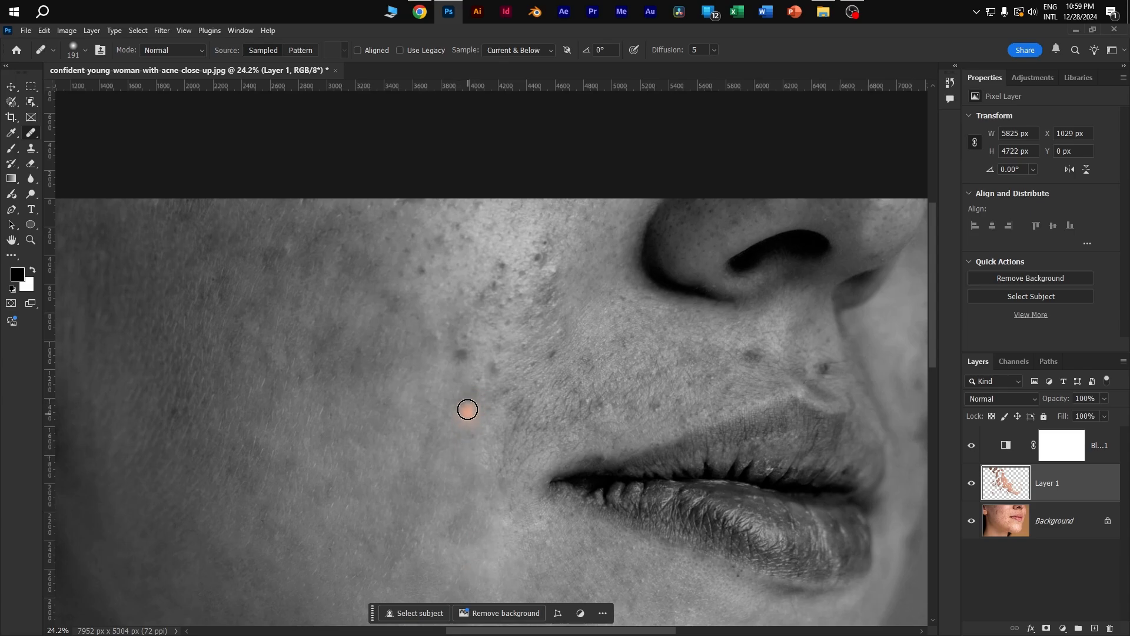
{"action": "mouse_move", "coordinate": [470, 408]}
{"action": "left_mouse_down"}
{"action": "mouse_move", "coordinate": [477, 388]}
{"action": "mouse_move", "coordinate": [459, 341]}
{"action": "left_mouse_up"}
{"action": "left_click", "coordinate": [448, 368], "text": "alt"}
{"action": "left_click", "coordinate": [463, 383], "text": "alt"}
{"action": "left_click_drag", "start_coordinate": [496, 375], "coordinate": [495, 360]}
Heal the uneven dark patches across the middle of the cheek with lighter skin sampled nearby
{"action": "left_click", "coordinate": [448, 375], "text": "alt"}
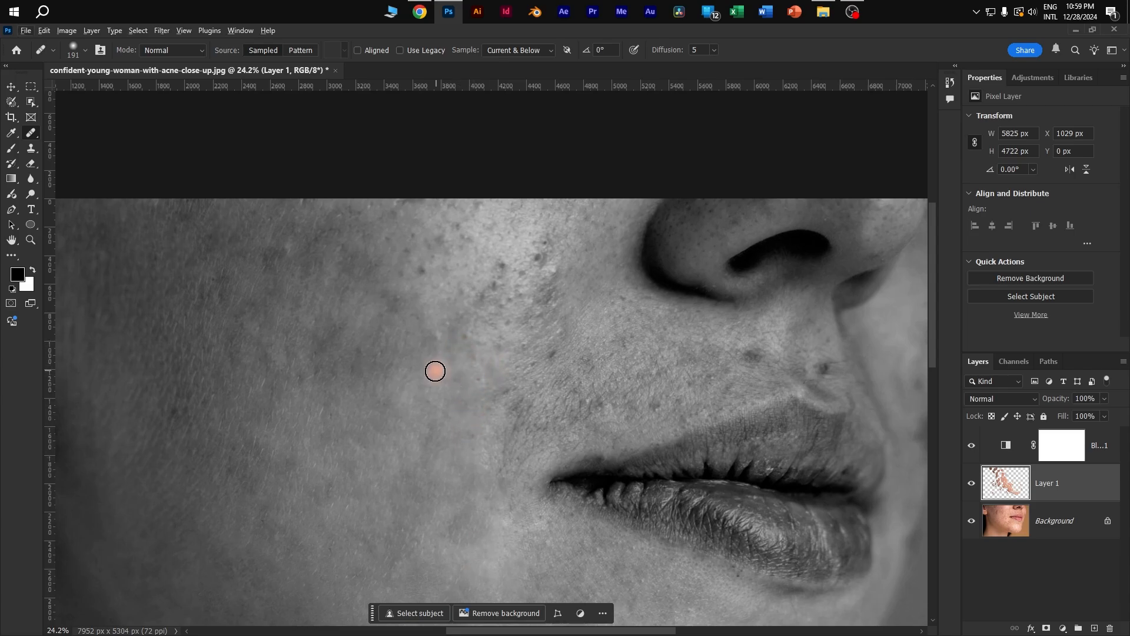
{"action": "left_click_drag", "start_coordinate": [402, 363], "coordinate": [439, 429]}
{"action": "left_click", "coordinate": [497, 433], "text": "alt"}
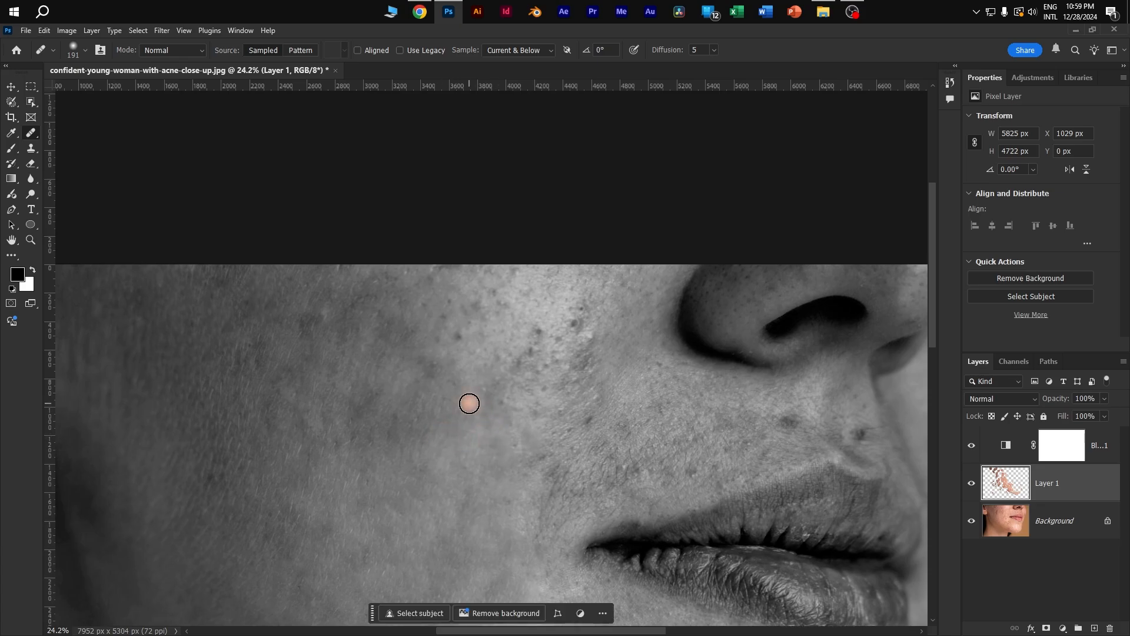
{"action": "mouse_move", "coordinate": [396, 419]}
{"action": "left_mouse_down"}
{"action": "mouse_move", "coordinate": [386, 437]}
{"action": "mouse_move", "coordinate": [447, 452]}
{"action": "mouse_move", "coordinate": [454, 468]}
{"action": "left_mouse_up"}
{"action": "left_click", "coordinate": [413, 401], "text": "alt"}
{"action": "mouse_move", "coordinate": [393, 394]}
{"action": "left_mouse_down"}
{"action": "mouse_move", "coordinate": [416, 369]}
{"action": "mouse_move", "coordinate": [509, 389]}
{"action": "left_mouse_up"}
{"action": "left_click", "coordinate": [515, 415], "text": "alt"}
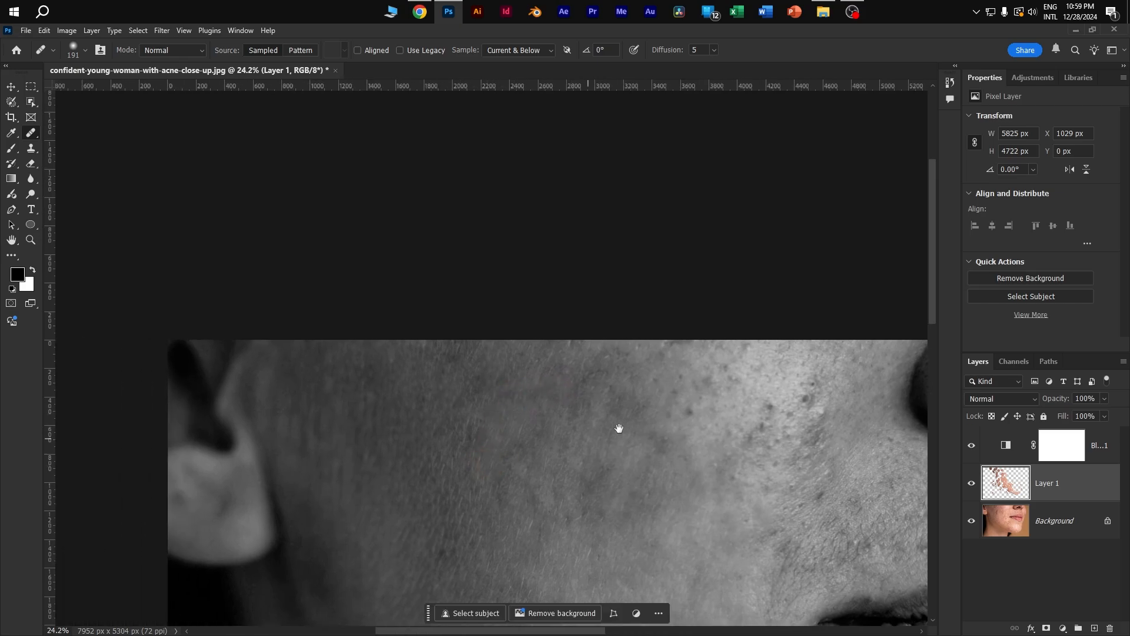
Heal the dark spots on the upper cheek close to the photo's top edge
{"action": "left_click_drag", "start_coordinate": [619, 429], "coordinate": [435, 477]}
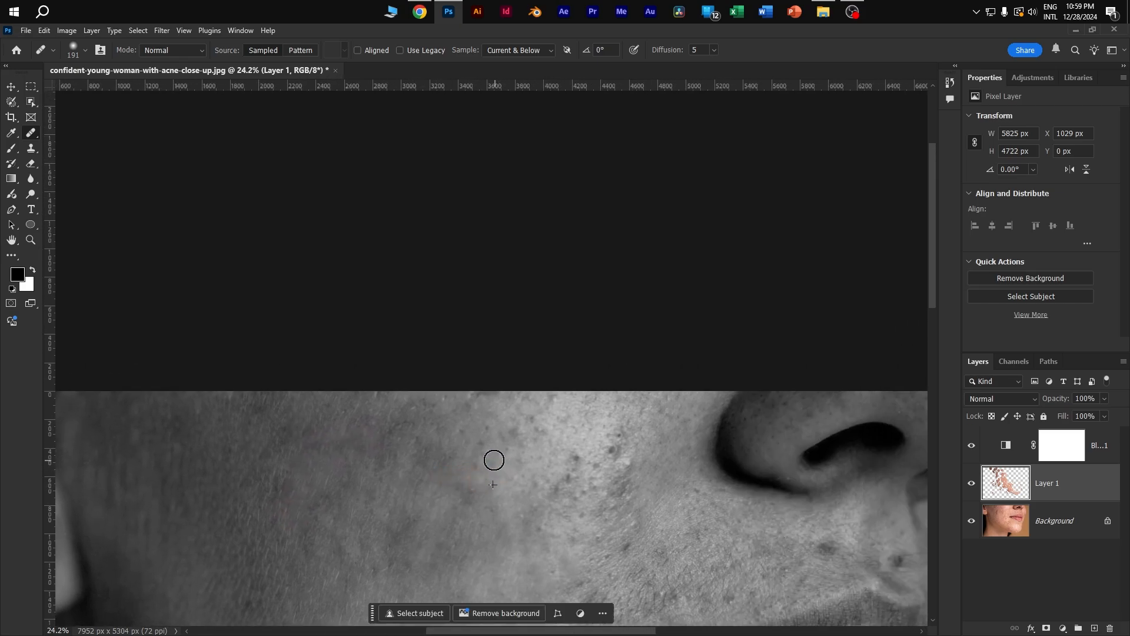
{"action": "left_click_drag", "start_coordinate": [469, 497], "coordinate": [479, 470]}
{"action": "left_click_drag", "start_coordinate": [494, 436], "coordinate": [483, 428]}
{"action": "left_click_drag", "start_coordinate": [494, 432], "coordinate": [428, 414]}
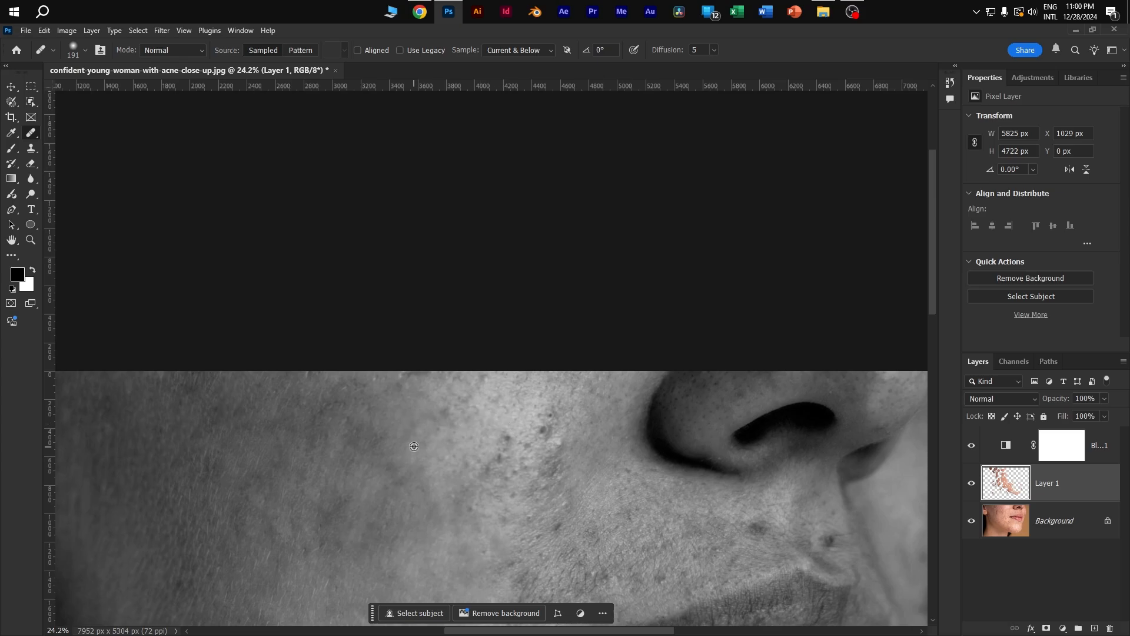
{"action": "left_click_drag", "start_coordinate": [483, 429], "coordinate": [448, 405]}
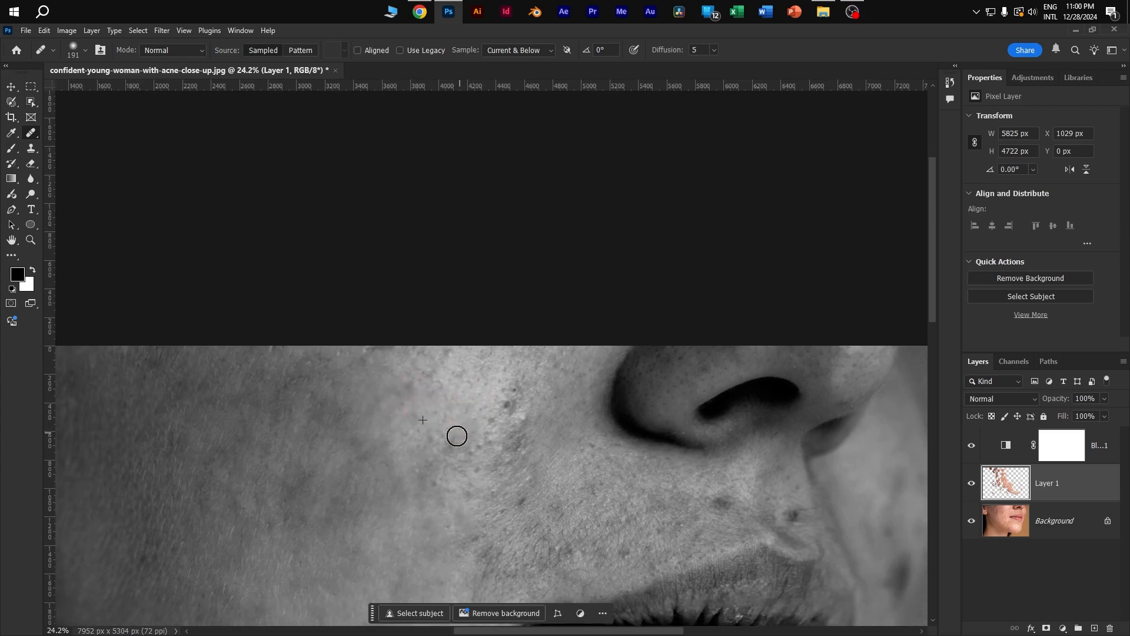
Heal the cluster of dark spots on the bright cheek area beside the nostril
{"action": "left_click", "coordinate": [388, 437], "text": "alt"}
{"action": "mouse_move", "coordinate": [424, 437]}
{"action": "left_mouse_down"}
{"action": "mouse_move", "coordinate": [437, 495]}
{"action": "mouse_move", "coordinate": [468, 477]}
{"action": "mouse_move", "coordinate": [432, 528]}
{"action": "left_mouse_up"}
{"action": "left_click", "coordinate": [399, 462], "text": "alt"}
{"action": "left_click", "coordinate": [450, 496]}
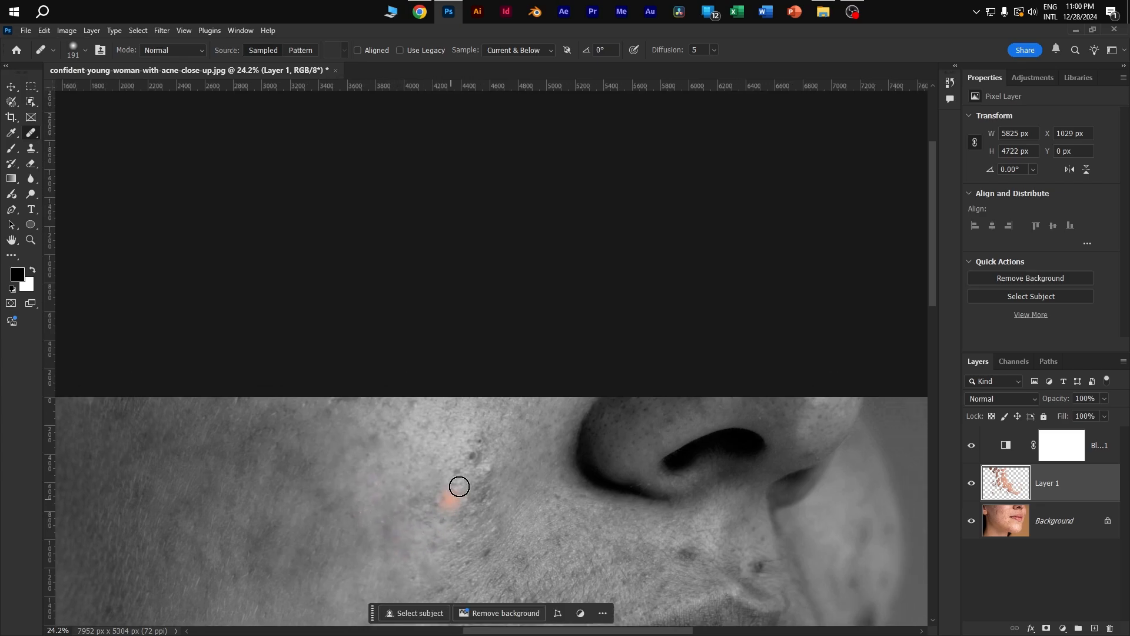
{"action": "left_click", "coordinate": [503, 430], "text": "alt"}
{"action": "mouse_move", "coordinate": [477, 452]}
{"action": "left_mouse_down"}
{"action": "mouse_move", "coordinate": [476, 502]}
{"action": "mouse_move", "coordinate": [535, 459]}
{"action": "mouse_move", "coordinate": [541, 416]}
{"action": "left_mouse_up"}
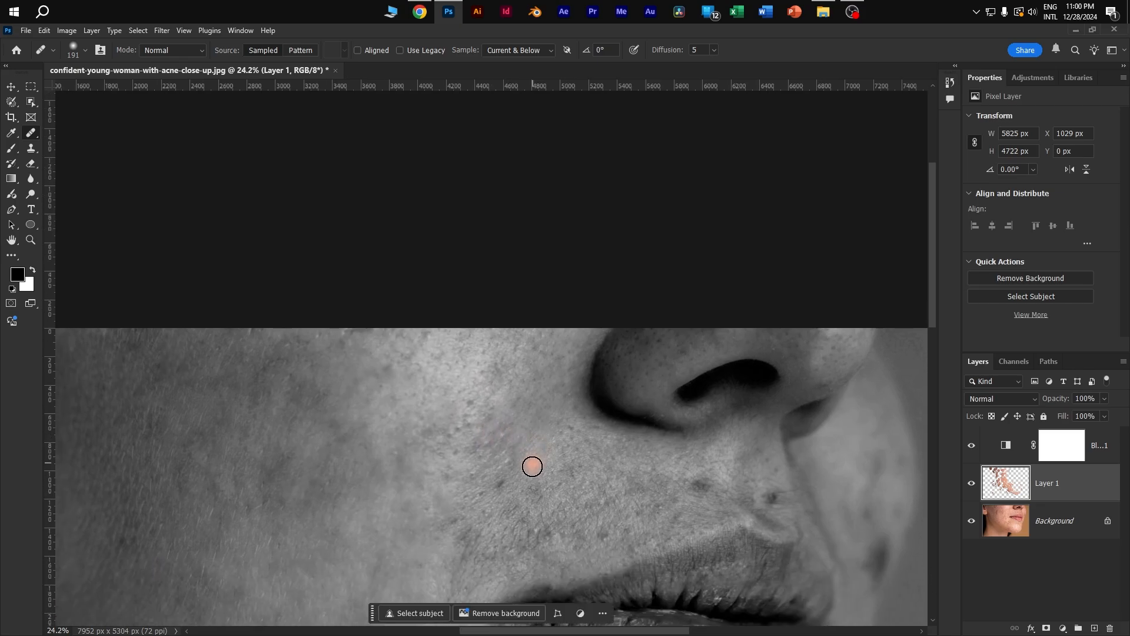
Heal the small dark spots where the cheek meets the upper lip area
{"action": "left_click", "coordinate": [496, 493], "text": "alt"}
{"action": "left_click_drag", "start_coordinate": [467, 499], "coordinate": [448, 522]}
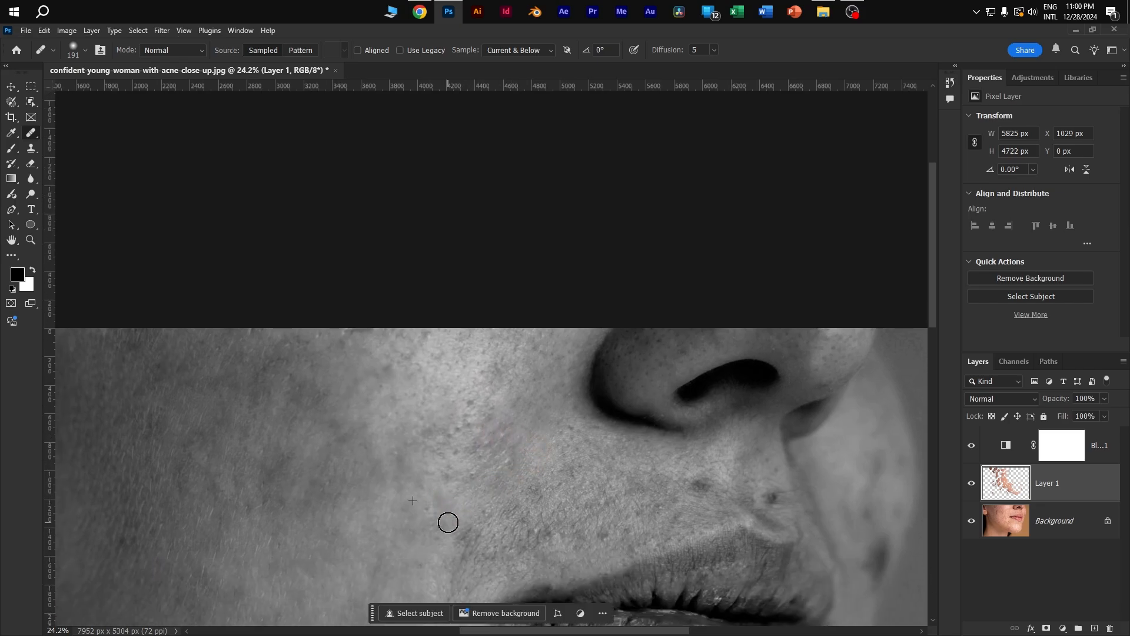
{"action": "left_click", "coordinate": [427, 496], "text": "alt"}
{"action": "left_click", "coordinate": [426, 511]}
{"action": "left_click", "coordinate": [440, 415], "text": "alt"}
{"action": "mouse_move", "coordinate": [467, 409]}
{"action": "left_mouse_down"}
{"action": "mouse_move", "coordinate": [432, 441]}
{"action": "mouse_move", "coordinate": [454, 451]}
{"action": "mouse_move", "coordinate": [444, 479]}
{"action": "mouse_move", "coordinate": [462, 489]}
{"action": "left_mouse_up"}
Heal the dark spots between the nose and upper lip and on the skin above the mouth corner
{"action": "left_click_drag", "start_coordinate": [530, 444], "coordinate": [310, 419]}
{"action": "left_click", "coordinate": [473, 456]}
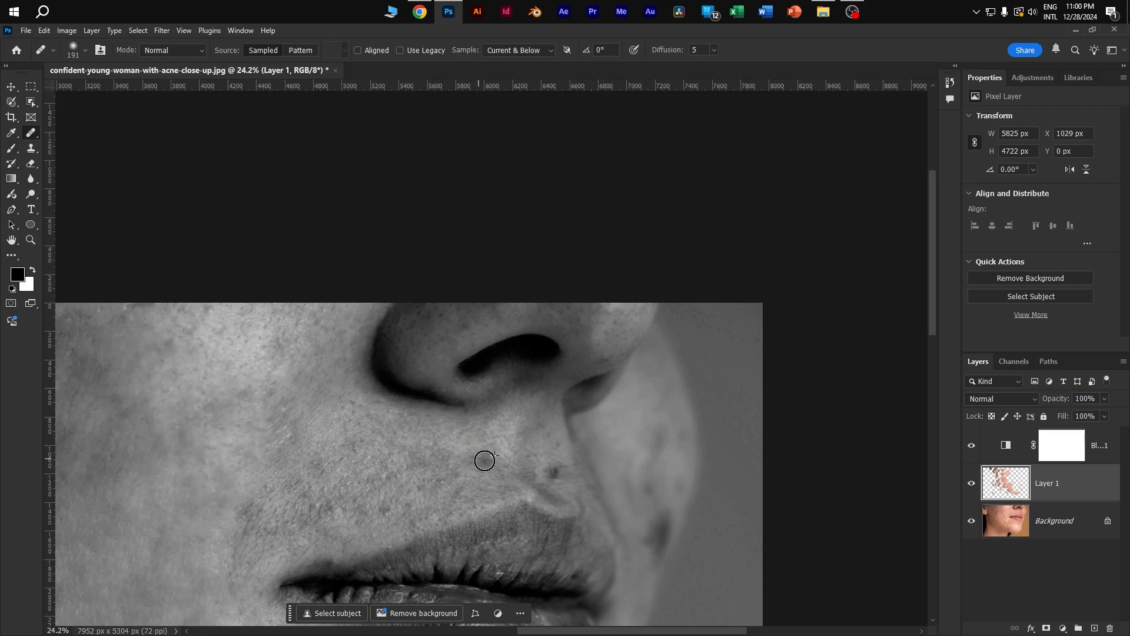
{"action": "left_click", "coordinate": [505, 425]}
{"action": "left_click", "coordinate": [410, 479]}
{"action": "left_click", "coordinate": [433, 477]}
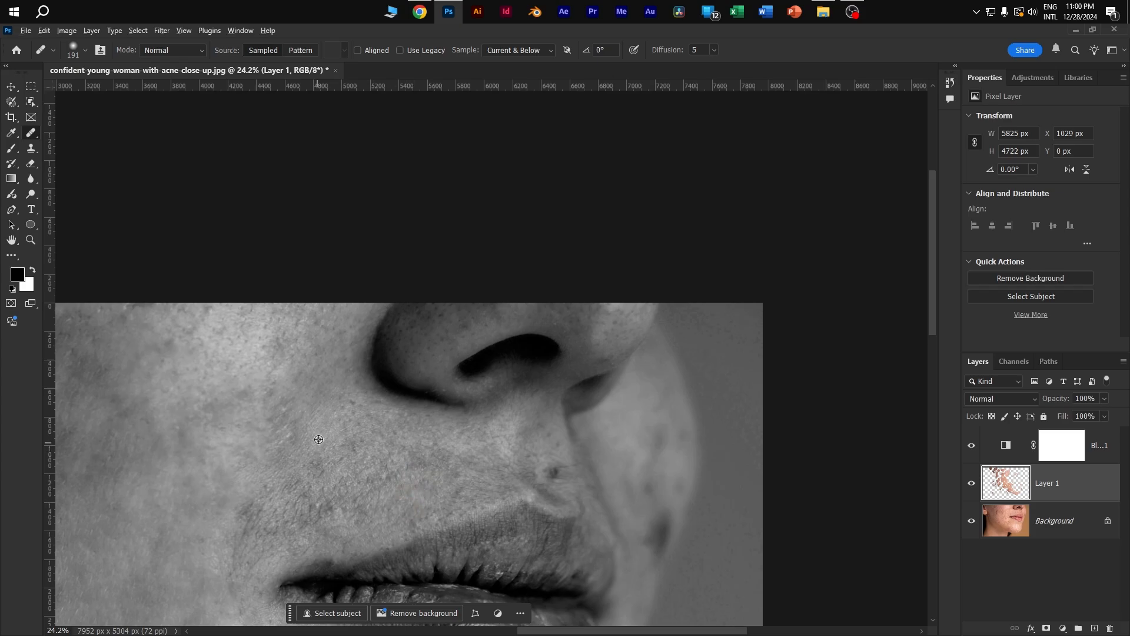
{"action": "left_click", "coordinate": [278, 471], "text": "alt"}
{"action": "left_click_drag", "start_coordinate": [269, 488], "coordinate": [230, 533]}
Heal the dark blemish just above the peak of the upper lip
{"action": "left_click_drag", "start_coordinate": [472, 495], "coordinate": [270, 494]}
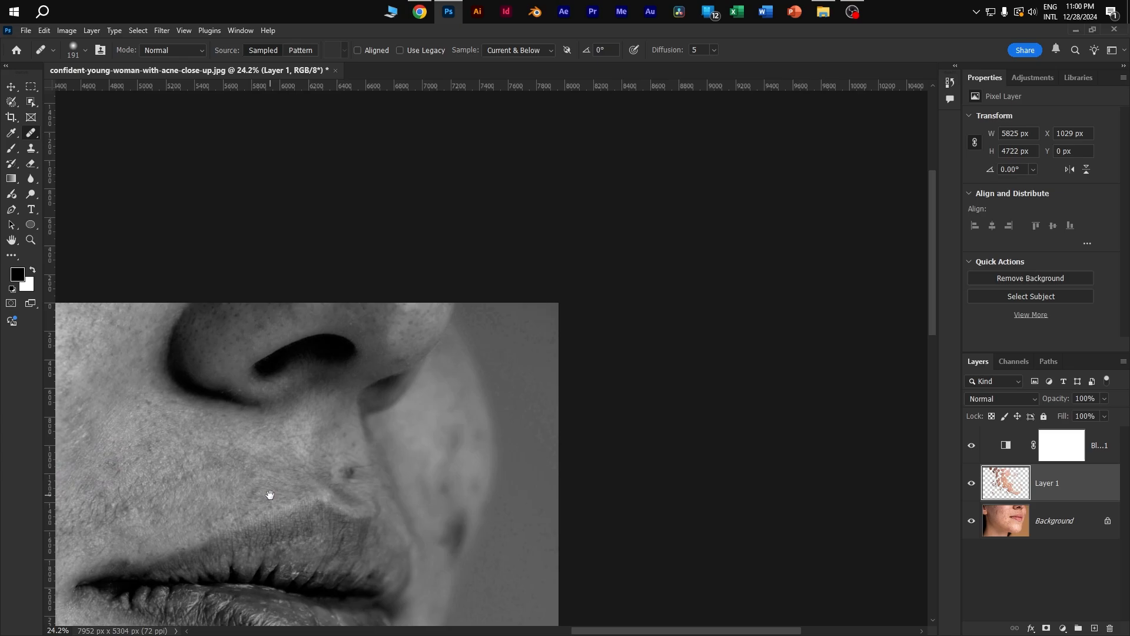
{"action": "left_click", "coordinate": [350, 472]}
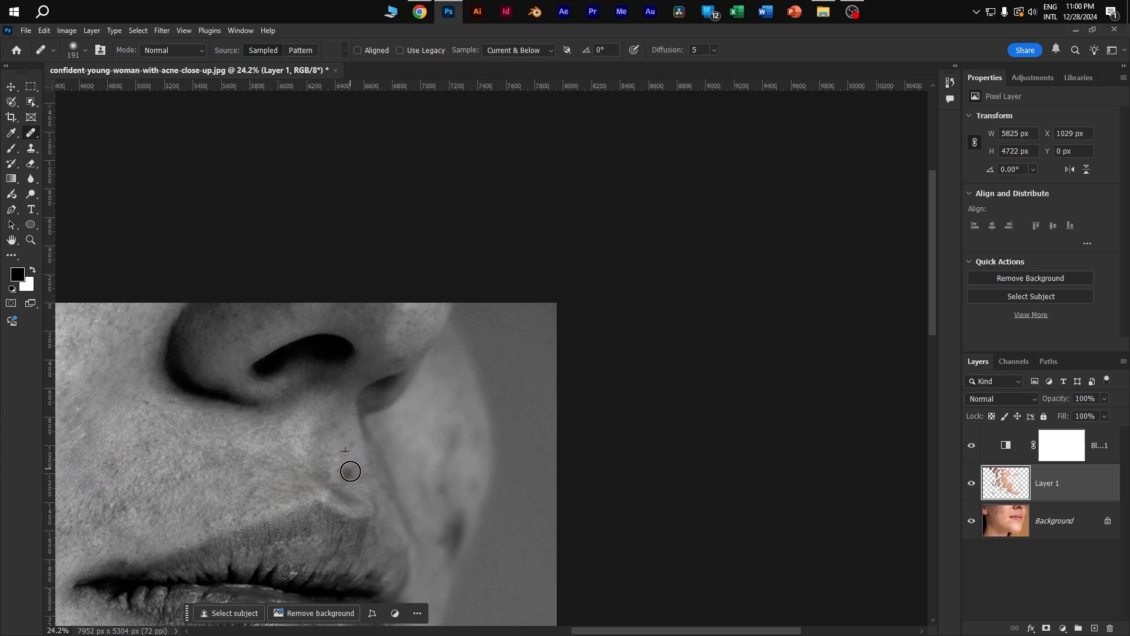
{"action": "left_click", "coordinate": [394, 481]}
Heal the dark spots on the upper part of the far cheek, behind the nose
{"action": "left_click_drag", "start_coordinate": [440, 492], "coordinate": [411, 419]}
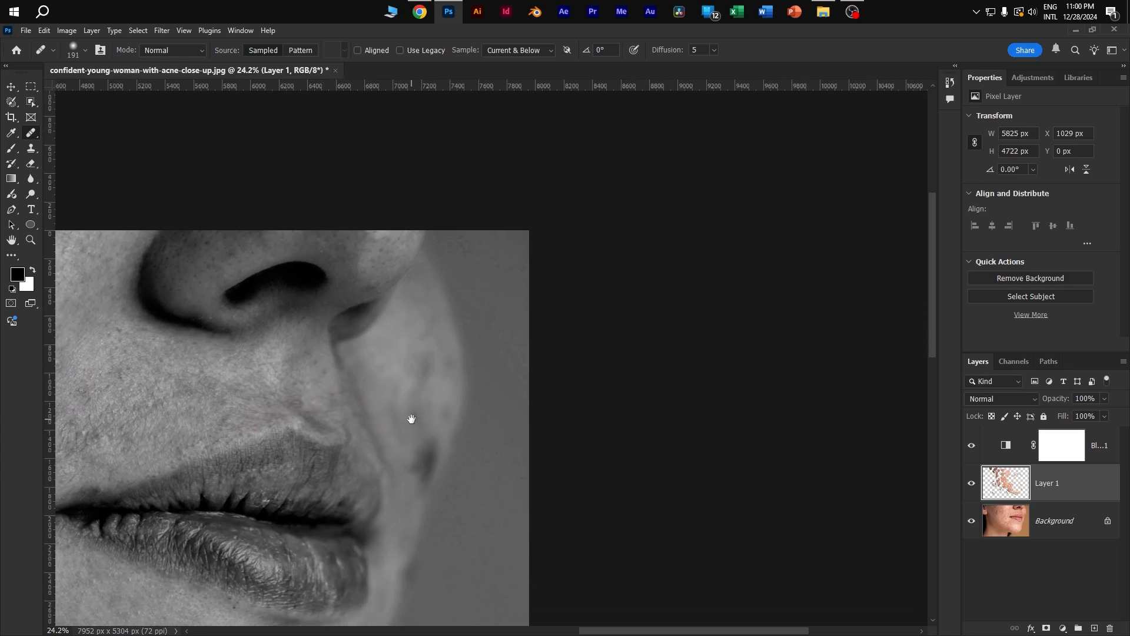
{"action": "left_click", "coordinate": [398, 375], "text": "alt"}
{"action": "left_click", "coordinate": [428, 366]}
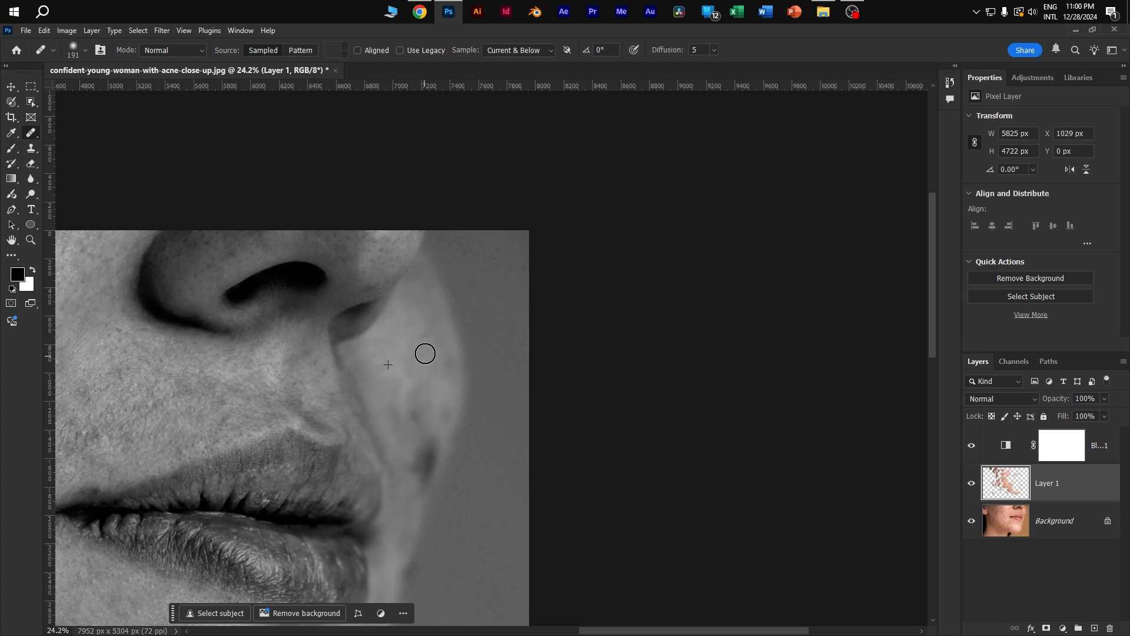
{"action": "left_click", "coordinate": [412, 369], "text": "alt"}
{"action": "left_click", "coordinate": [448, 363]}
Heal the large dark mark and nearby patches on the lower far cheek beside the lips
{"action": "left_click", "coordinate": [396, 386], "text": "alt"}
{"action": "mouse_move", "coordinate": [393, 415]}
{"action": "left_mouse_down"}
{"action": "mouse_move", "coordinate": [404, 436]}
{"action": "mouse_move", "coordinate": [433, 446]}
{"action": "mouse_move", "coordinate": [423, 476]}
{"action": "left_mouse_up"}
{"action": "left_click", "coordinate": [402, 433], "text": "alt"}
{"action": "left_click", "coordinate": [400, 406], "text": "alt"}
{"action": "left_click", "coordinate": [421, 450]}
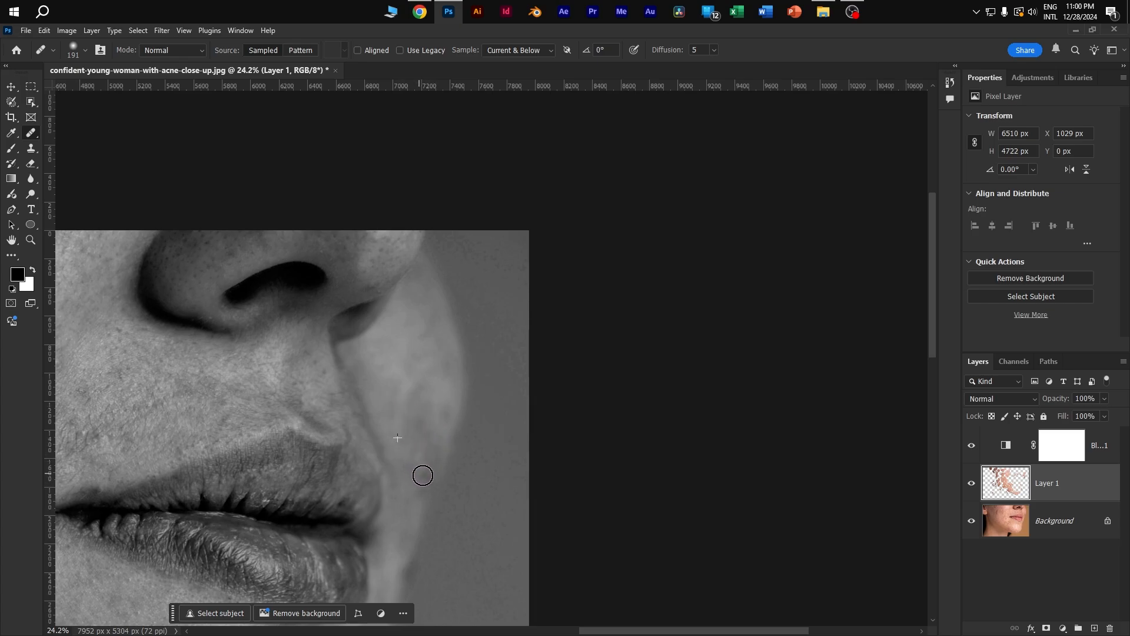
{"action": "left_click", "coordinate": [431, 375], "text": "alt"}
{"action": "left_click", "coordinate": [429, 413], "text": "alt"}
{"action": "left_click_drag", "start_coordinate": [412, 438], "coordinate": [410, 468]}
Hide the Black & White adjustment layer to show the retouched photo in colour
{"action": "scroll", "coordinate": [410, 459], "scroll_direction": "down", "scroll_amount": 4}
{"action": "mouse_move", "coordinate": [280, 445]}
{"action": "left_mouse_down"}
{"action": "mouse_move", "coordinate": [469, 373]}
{"action": "mouse_move", "coordinate": [495, 335]}
{"action": "left_mouse_up"}
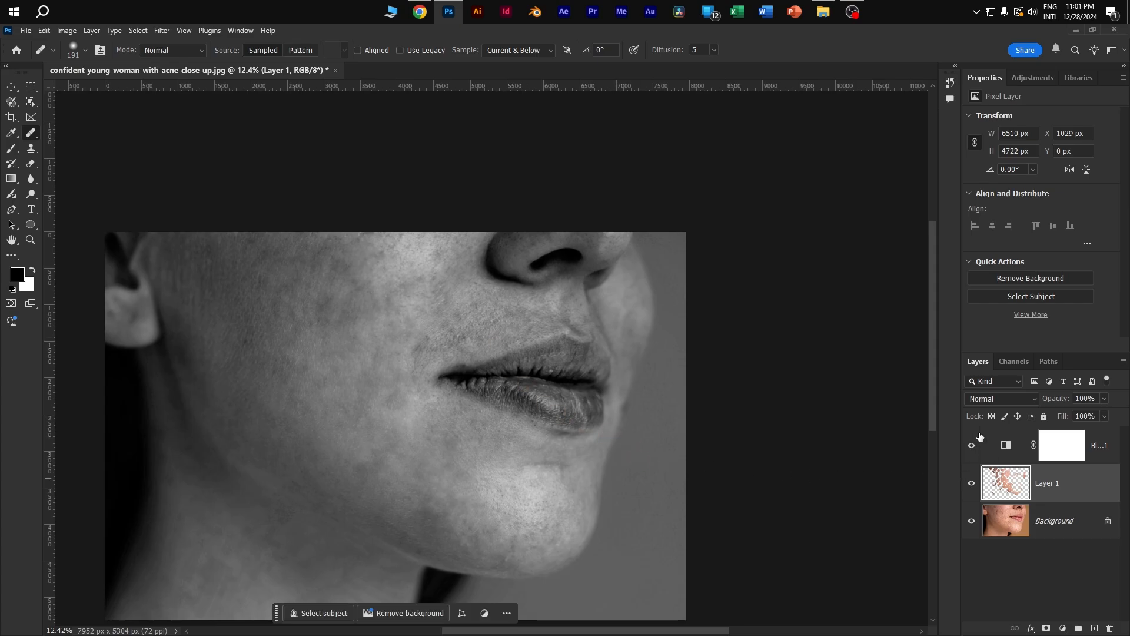
{"action": "left_click", "coordinate": [972, 447]}
Compare the original Background with the retouched result by toggling the other layers' visibility, ending with Layer 1 shown
{"action": "scroll", "coordinate": [478, 487], "scroll_direction": "down", "scroll_amount": 4}
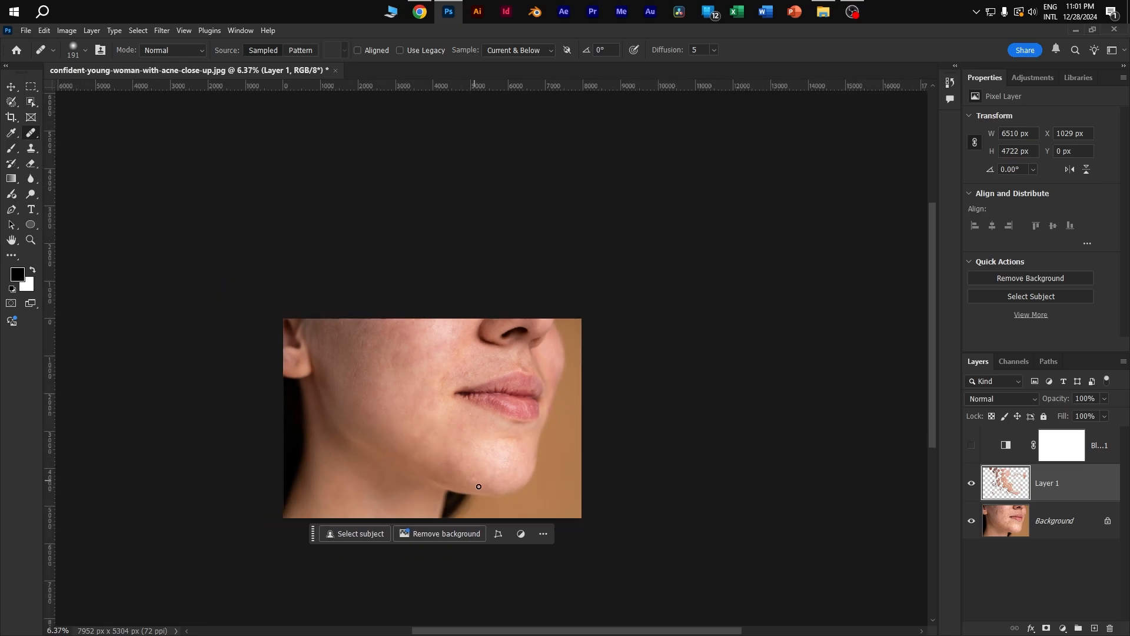
{"action": "left_click", "coordinate": [972, 523], "text": "alt"}
{"action": "left_click", "coordinate": [972, 522], "text": "alt"}
{"action": "left_click", "coordinate": [972, 522], "text": "alt"}
{"action": "left_click", "coordinate": [972, 522], "text": "alt"}
{"action": "left_click", "coordinate": [972, 522], "text": "alt"}
{"action": "left_click", "coordinate": [972, 522], "text": "alt"}
{"action": "left_click", "coordinate": [972, 522], "text": "alt"}
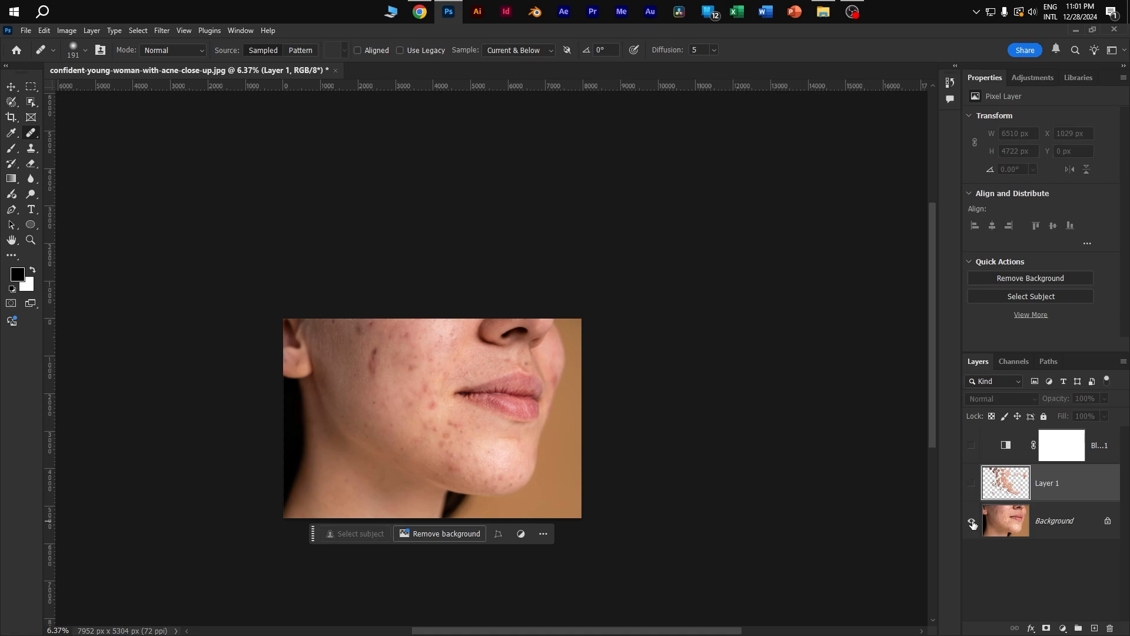
{"action": "key", "text": "ctrl+0"}
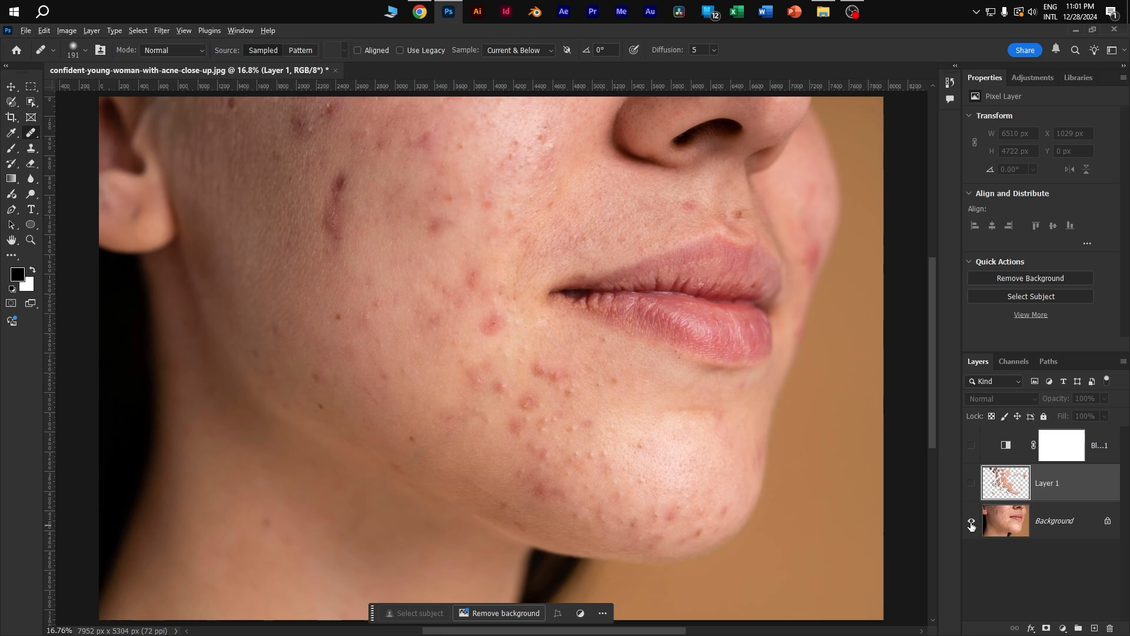
{"action": "left_click", "coordinate": [972, 522], "text": "alt"}
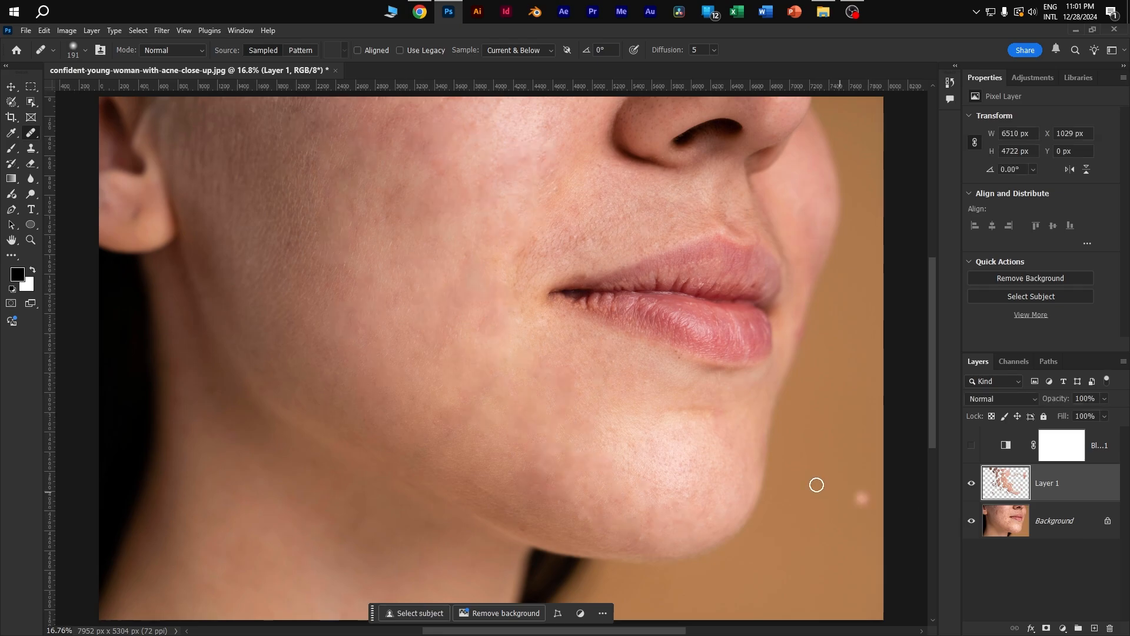
{"action": "scroll", "coordinate": [591, 393], "scroll_direction": "down", "scroll_amount": 3}
{"action": "scroll", "coordinate": [516, 306], "scroll_direction": "up", "scroll_amount": 2}
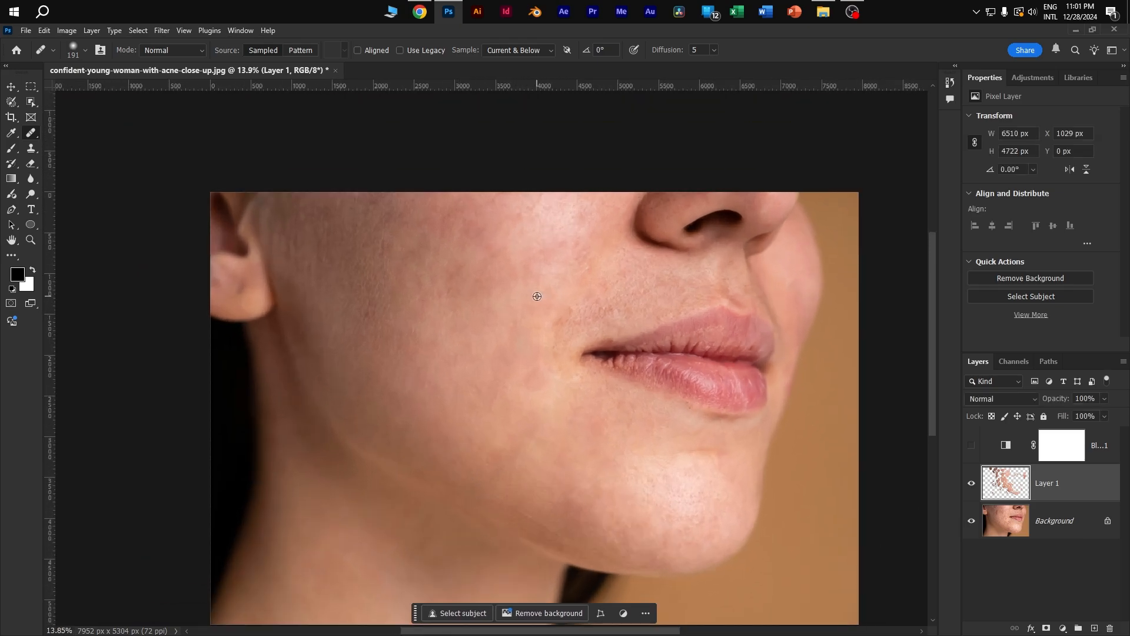
{"action": "scroll", "coordinate": [516, 309], "scroll_direction": "down", "scroll_amount": 2}
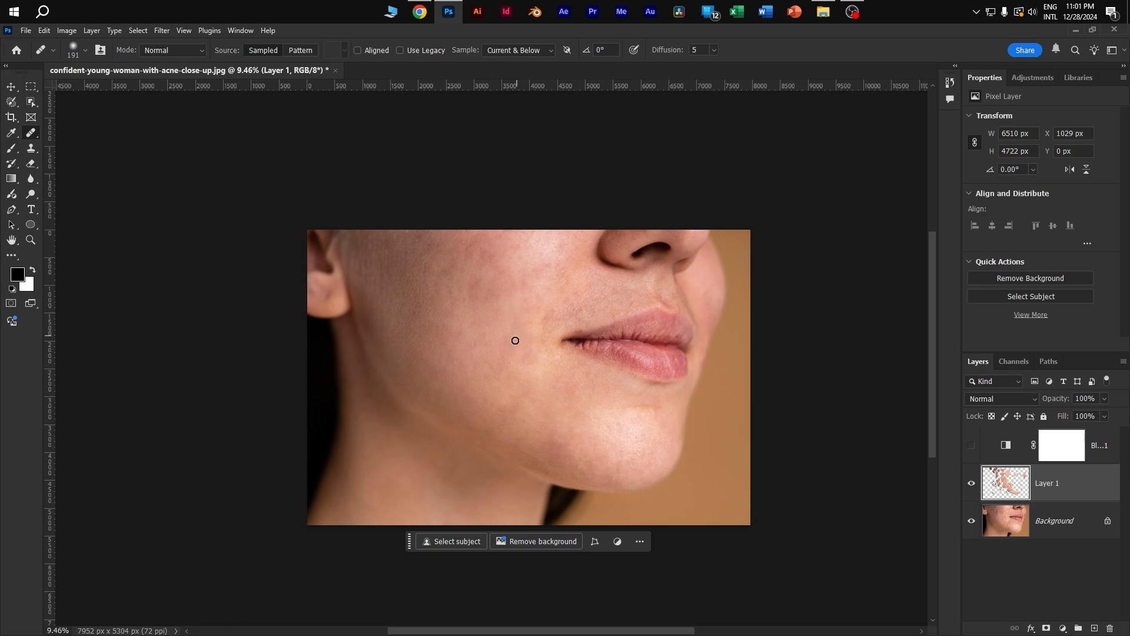
{"action": "scroll", "coordinate": [515, 341], "scroll_direction": "up", "scroll_amount": 2}
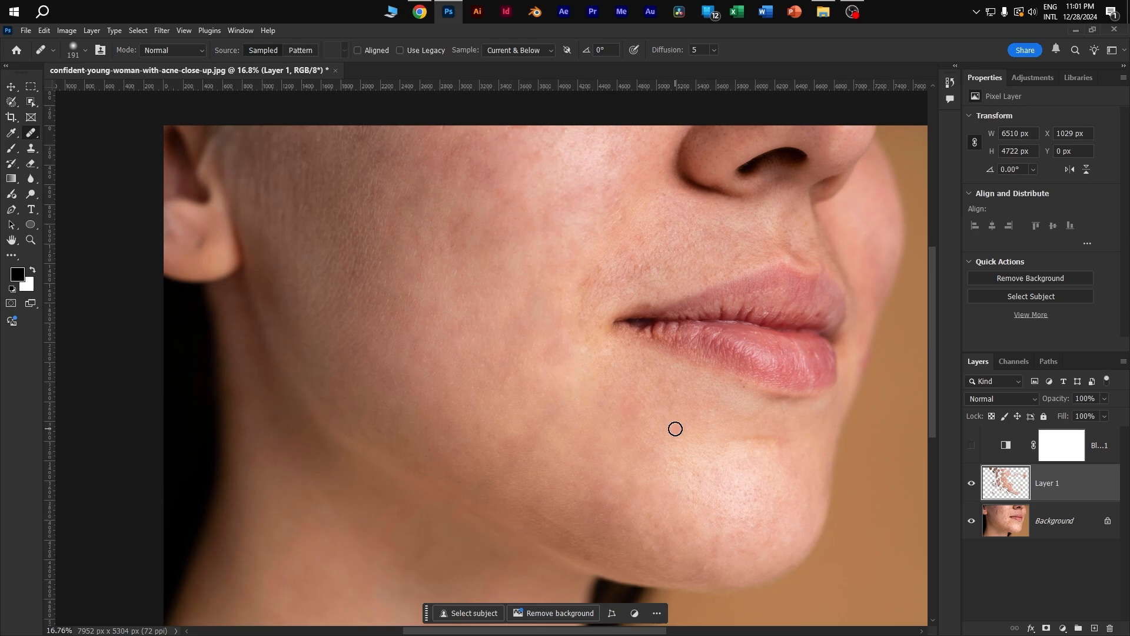
{"action": "scroll", "coordinate": [675, 428], "scroll_direction": "down", "scroll_amount": 2}
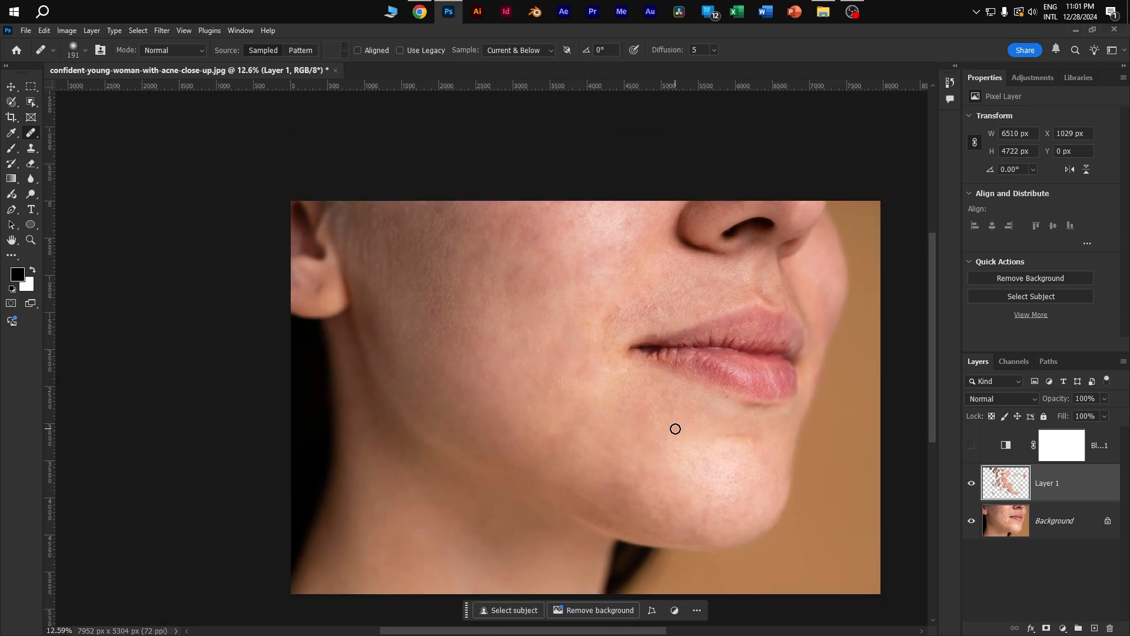